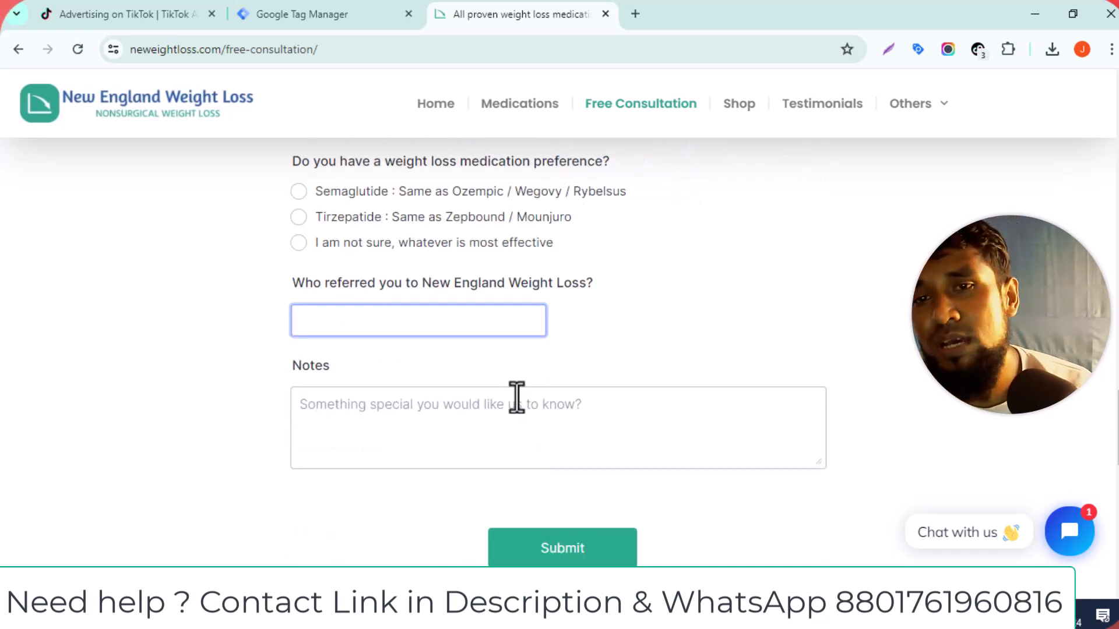
- Switch to TikTok Ads Manager and open the Events management page
{"action": "left_click", "coordinate": [137, 13]}
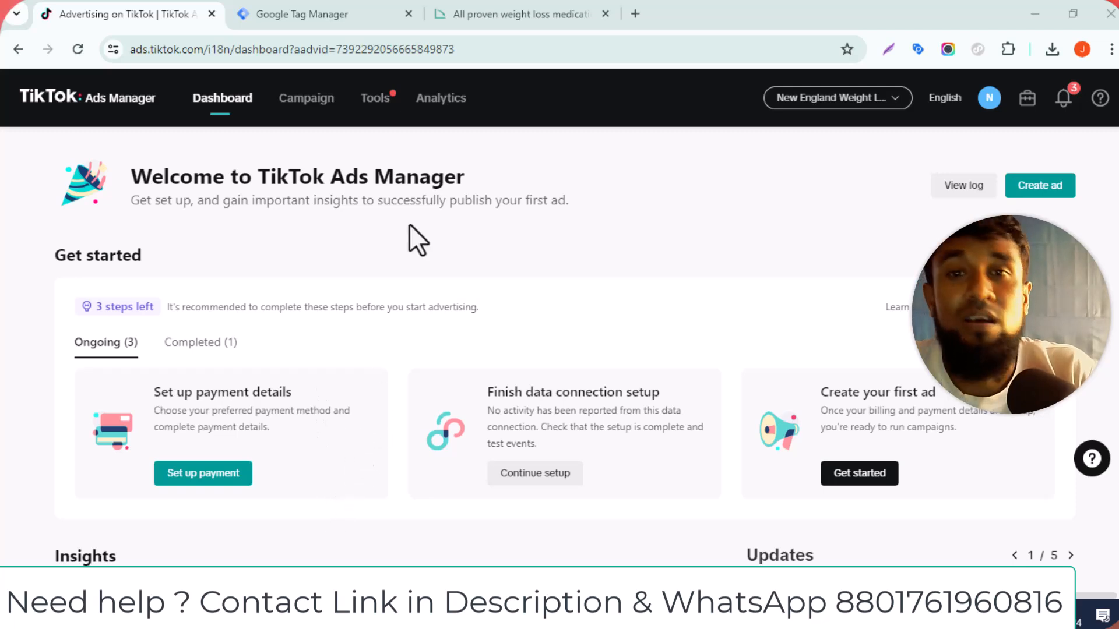
{"action": "mouse_move", "coordinate": [376, 104]}
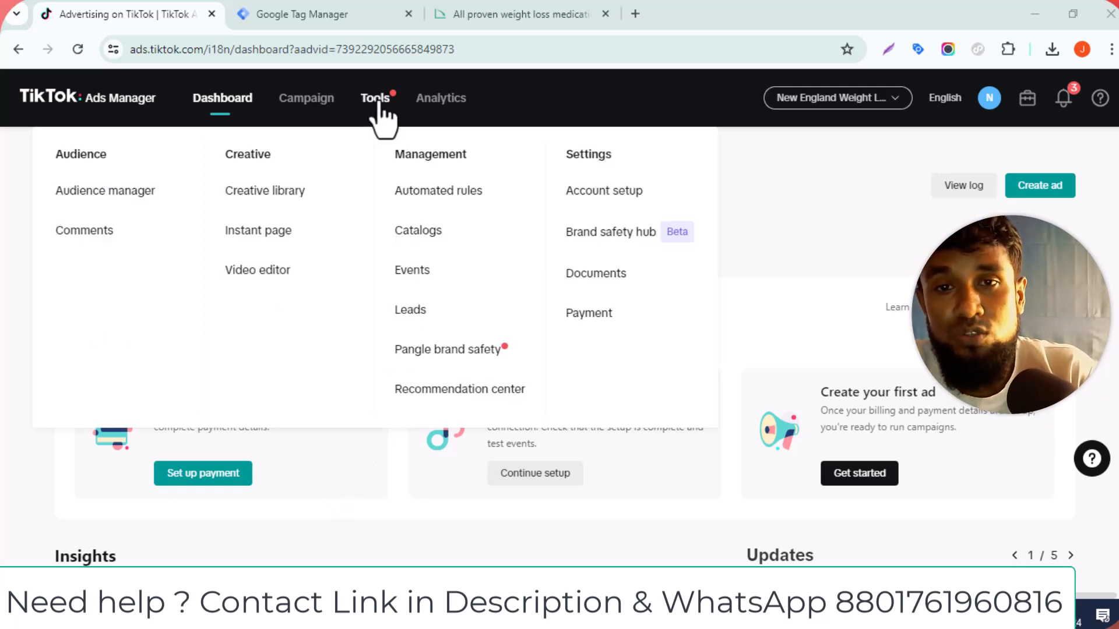
{"action": "left_click", "coordinate": [422, 298]}
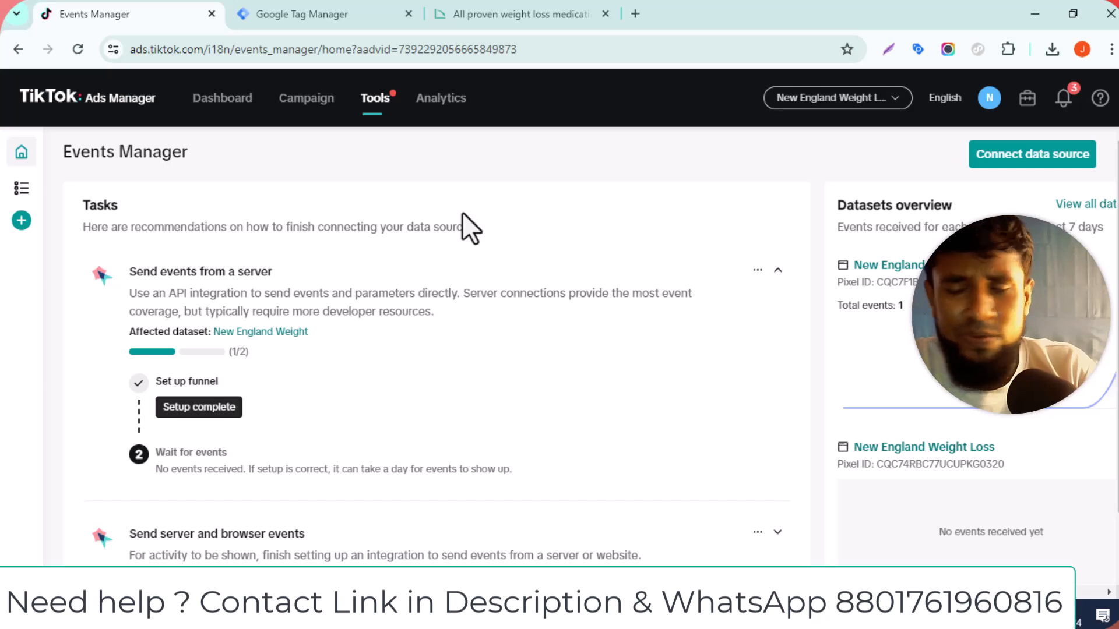
- Start connecting a new Web data source and choose Manual setup for creating the pixel
{"action": "mouse_move", "coordinate": [13, 192]}
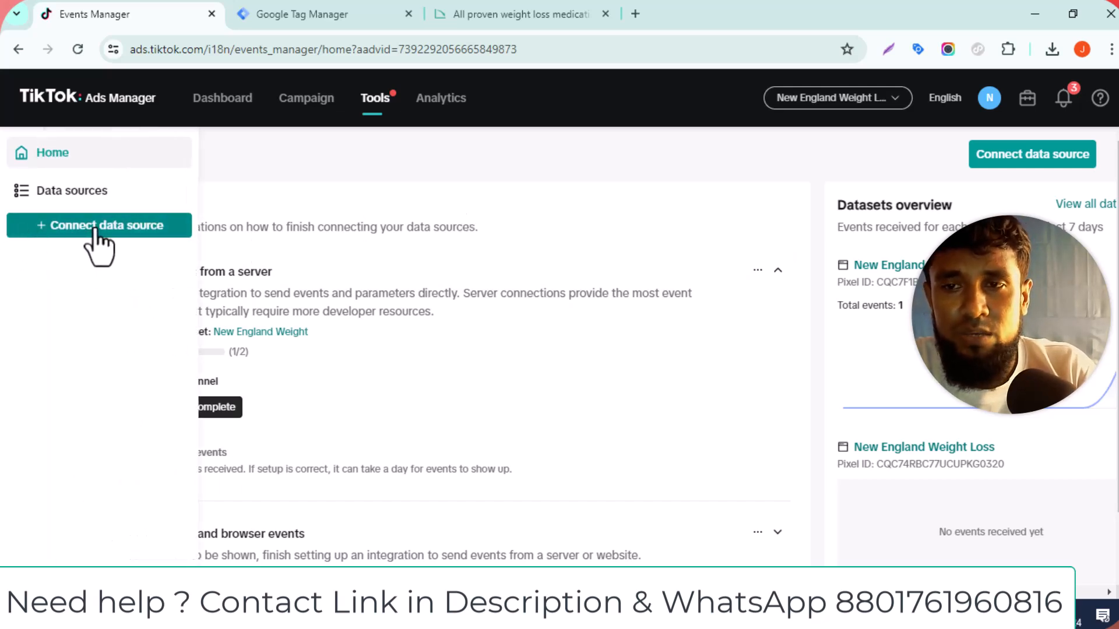
{"action": "left_click", "coordinate": [92, 229]}
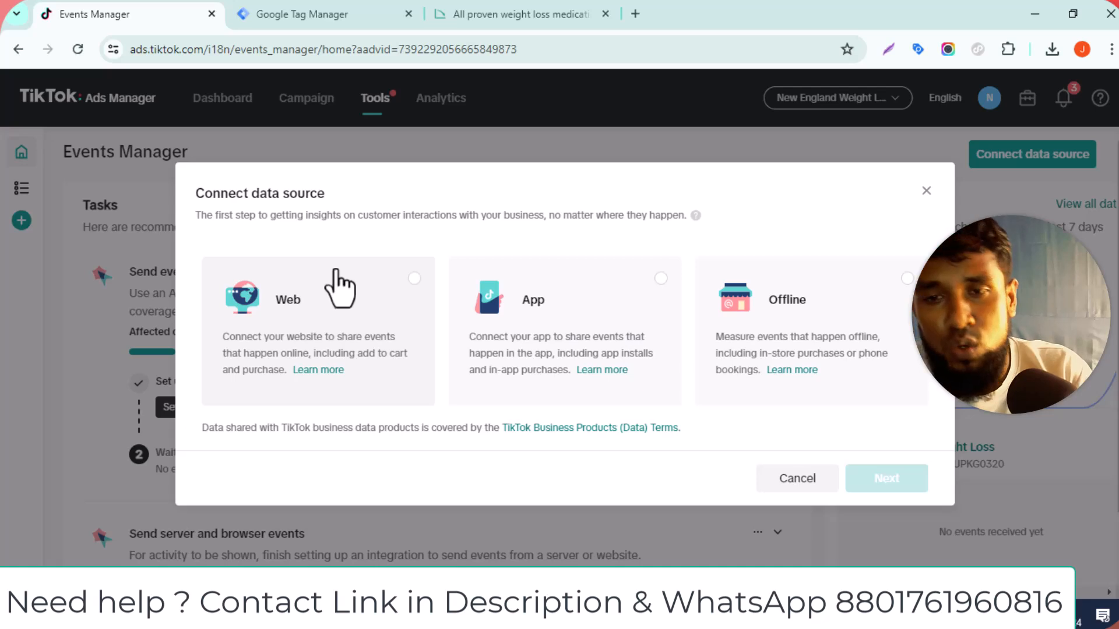
{"action": "left_click", "coordinate": [413, 288]}
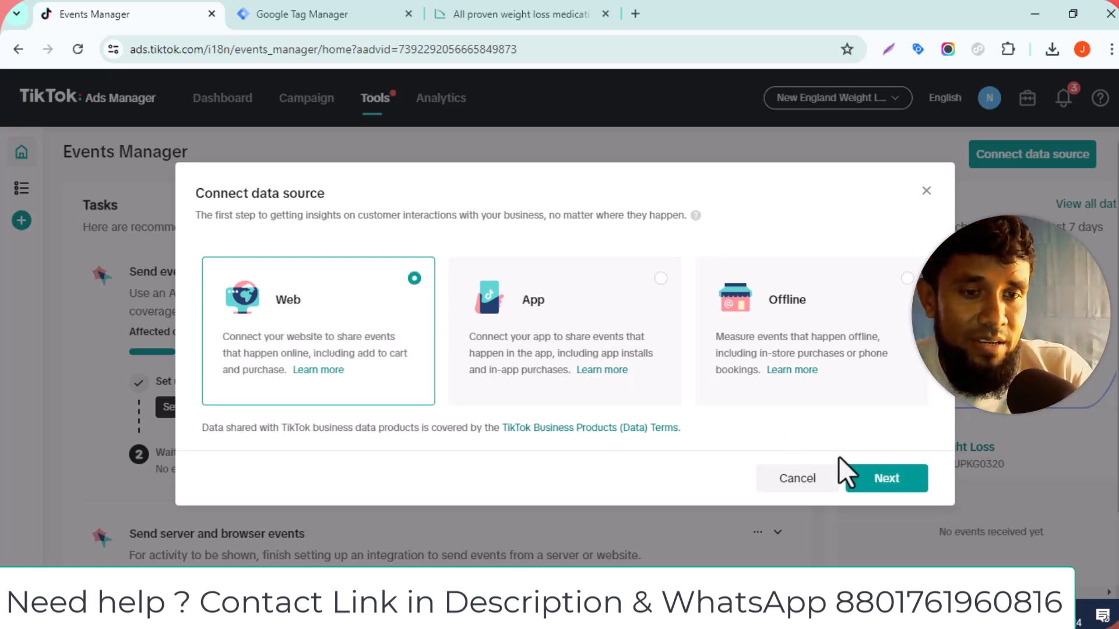
{"action": "left_click", "coordinate": [886, 479]}
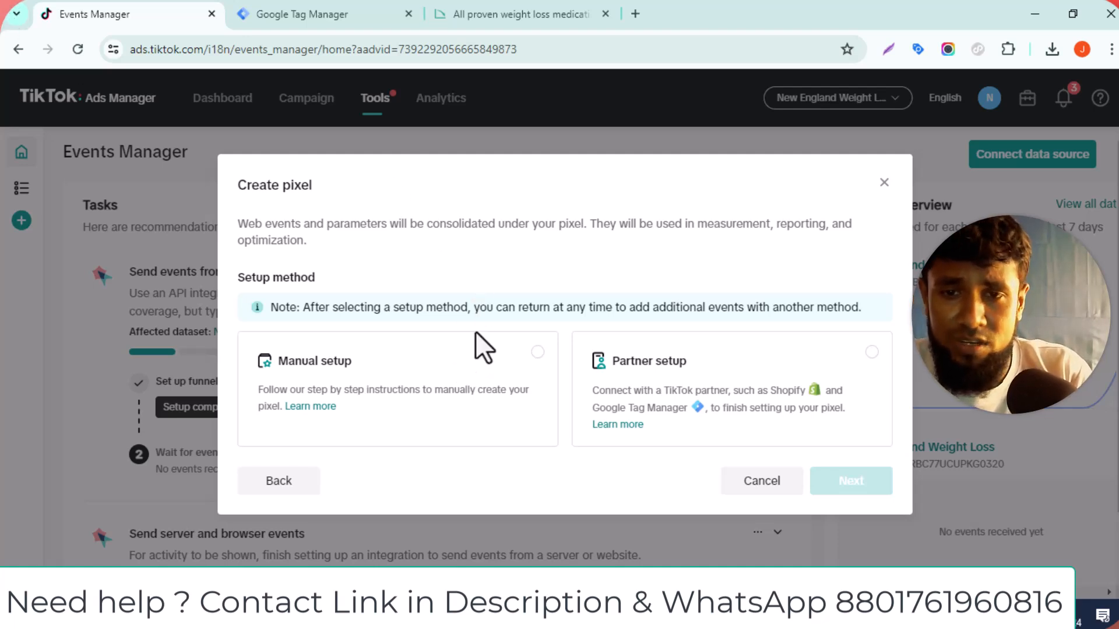
{"action": "left_click", "coordinate": [527, 364]}
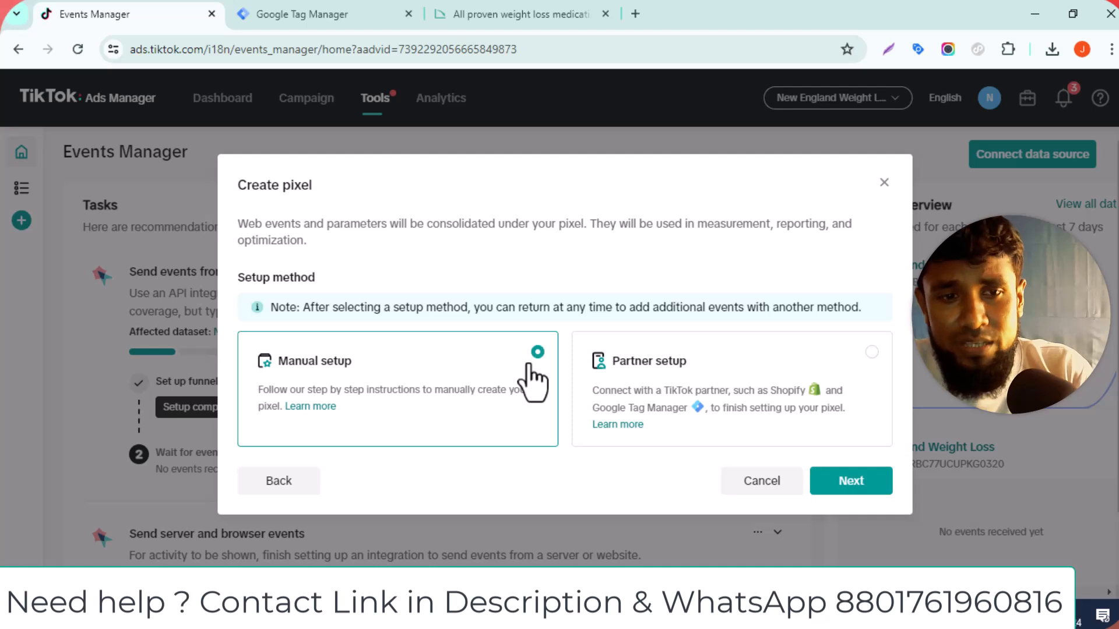
{"action": "left_click", "coordinate": [846, 484]}
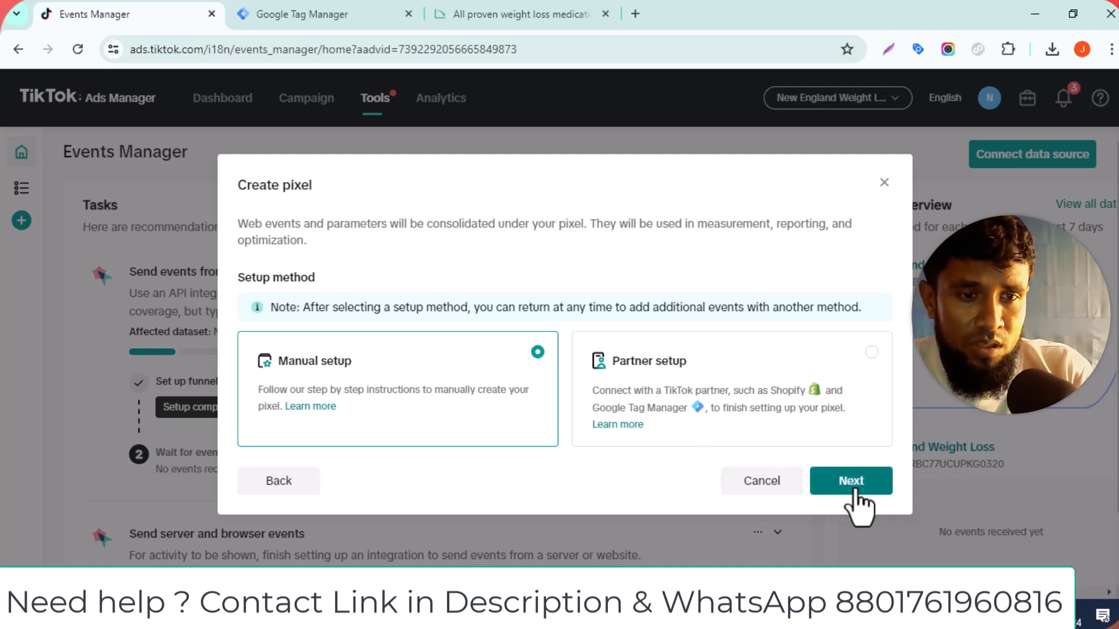
- Name the pixel "Weight loss form submission tracking" with the spelling corrected, and create it
{"action": "left_click", "coordinate": [487, 420]}
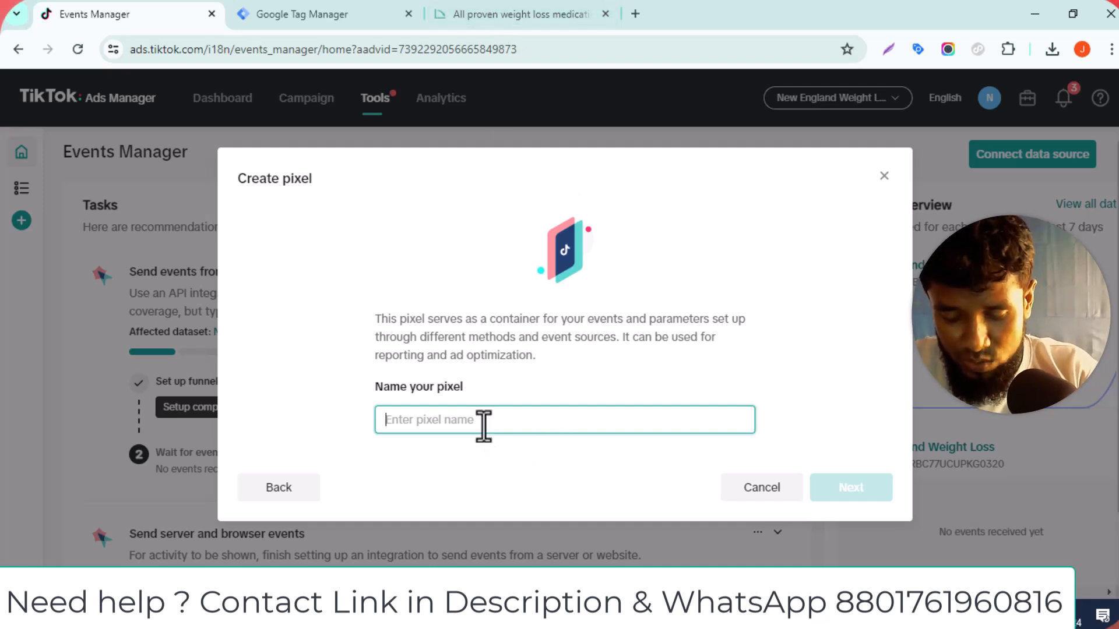
{"action": "type", "text": "W"}
{"action": "type", "text": "eight loss Pix"}
{"action": "type", "text": "el Trac"}
{"action": "key", "text": "BackSpace"}
{"action": "key", "text": "BackSpace"}
{"action": "key", "text": "BackSpace"}
{"action": "key", "text": "BackSpace"}
{"action": "key", "text": "BackSpace"}
{"action": "key", "text": "BackSpace"}
{"action": "key", "text": "BackSpace"}
{"action": "key", "text": "BackSpace"}
{"action": "key", "text": "BackSpace"}
{"action": "key", "text": "BackSpace"}
{"action": "type", "text": "form submission tr"}
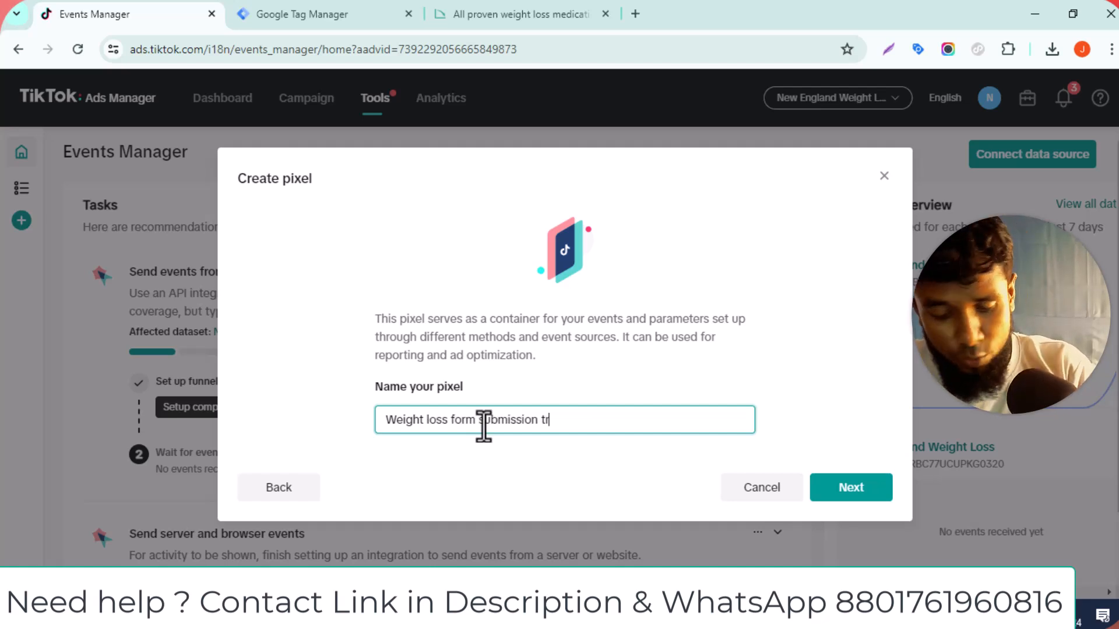
{"action": "type", "text": "caking"}
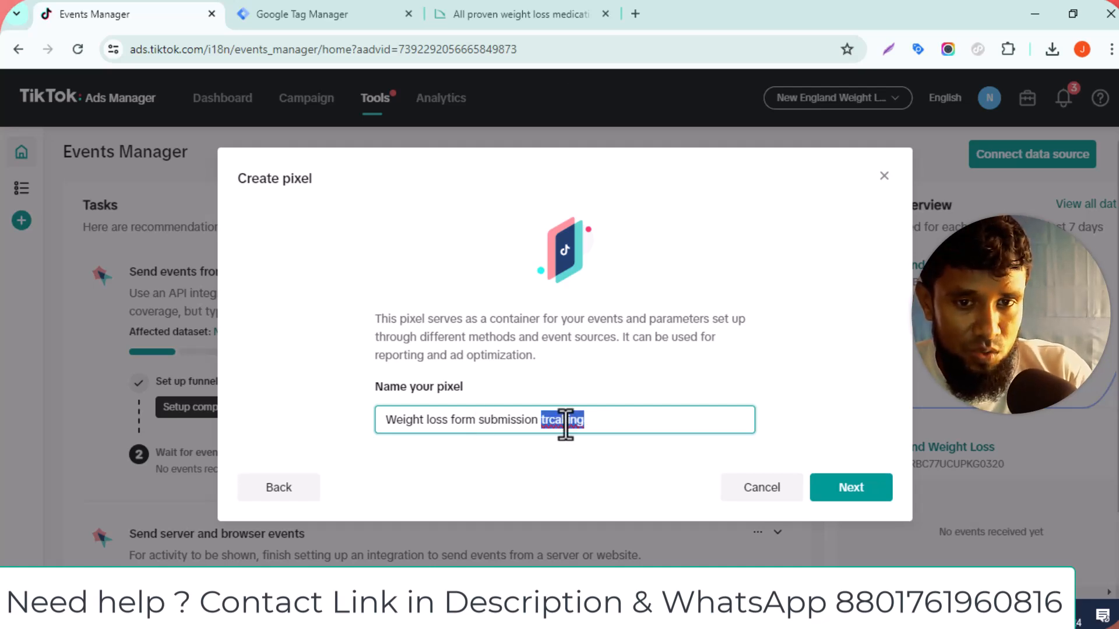
{"action": "right_click", "coordinate": [565, 421]}
{"action": "left_click", "coordinate": [652, 103]}
{"action": "left_click", "coordinate": [874, 491]}
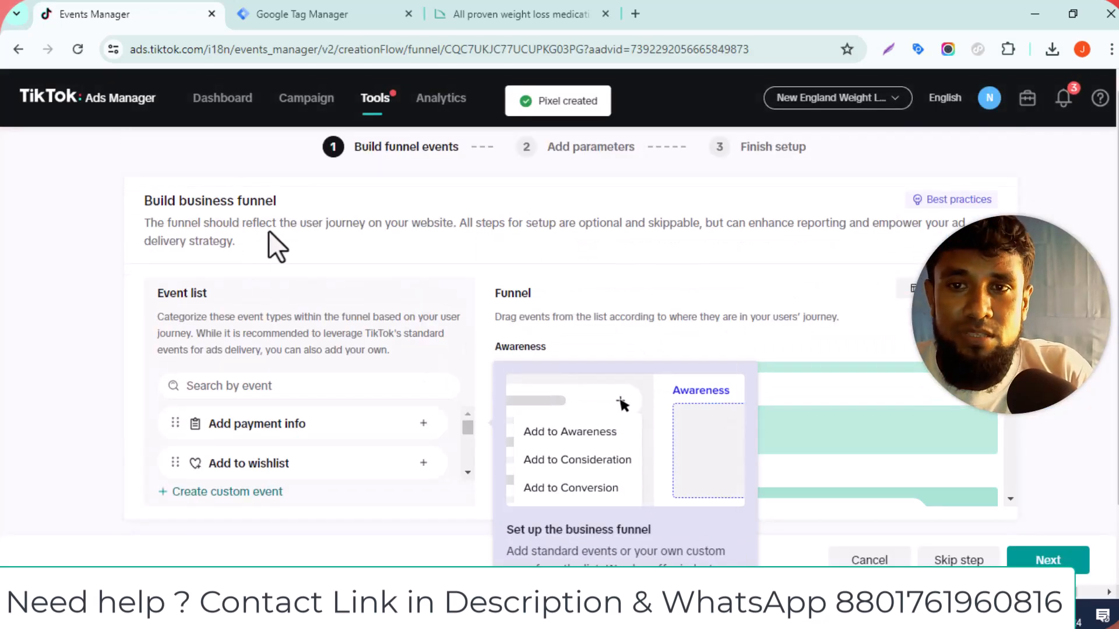
- Deselect Events API and Custom Code, select Event Builder as the only setup method, and proceed to Finish setup
{"action": "scroll", "coordinate": [293, 231], "scroll_direction": "down", "scroll_amount": 2}
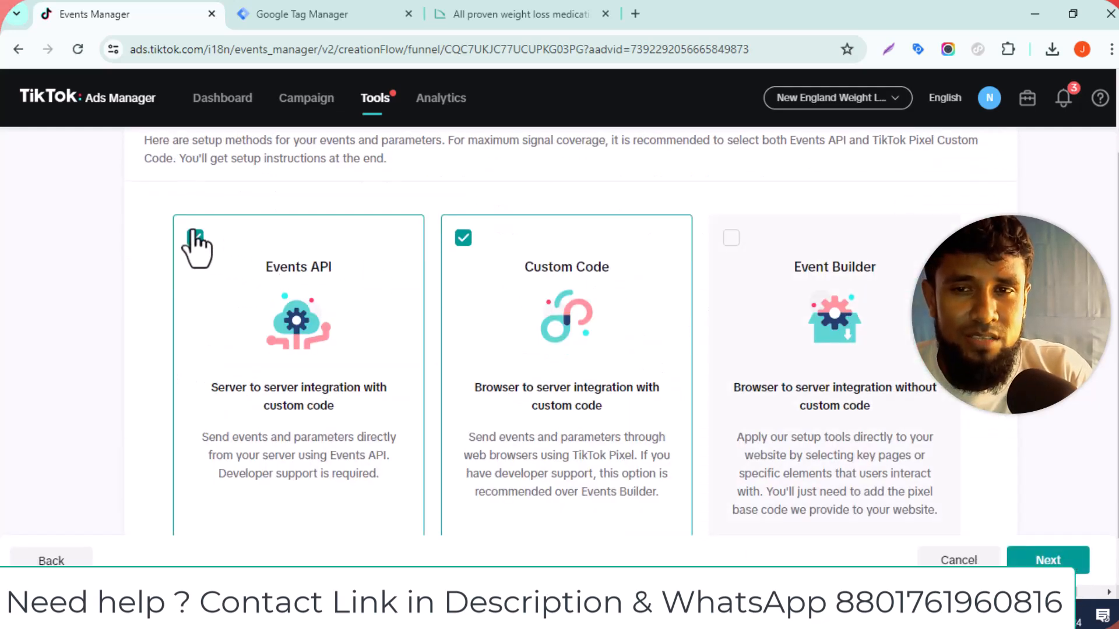
{"action": "left_click", "coordinate": [195, 237]}
{"action": "left_click", "coordinate": [463, 238]}
{"action": "left_click", "coordinate": [731, 239]}
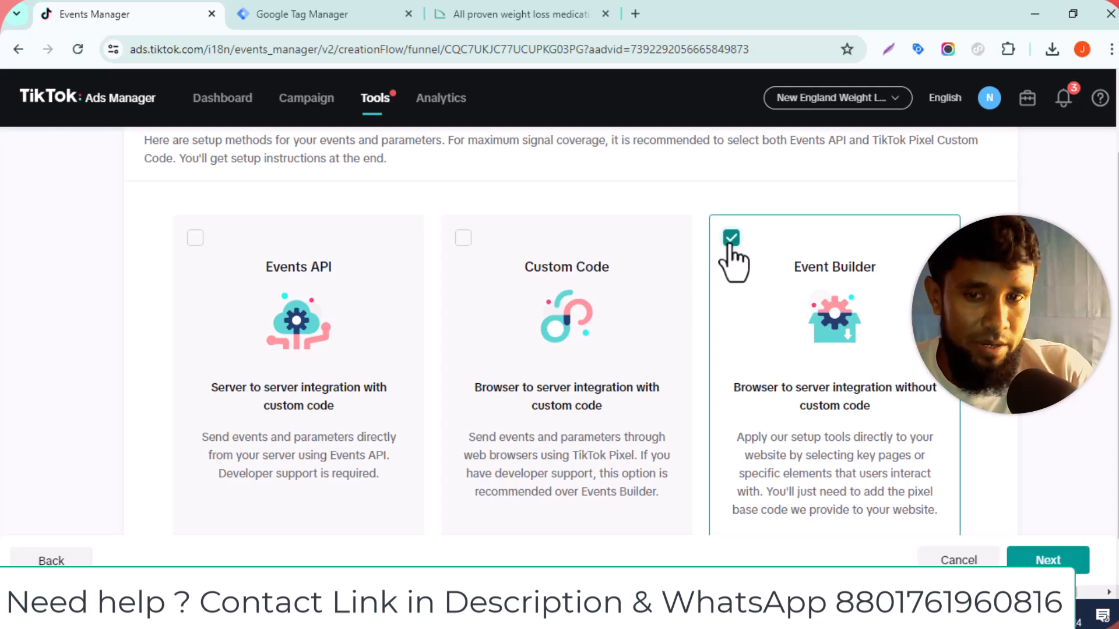
{"action": "scroll", "coordinate": [739, 289], "scroll_direction": "down", "scroll_amount": 1}
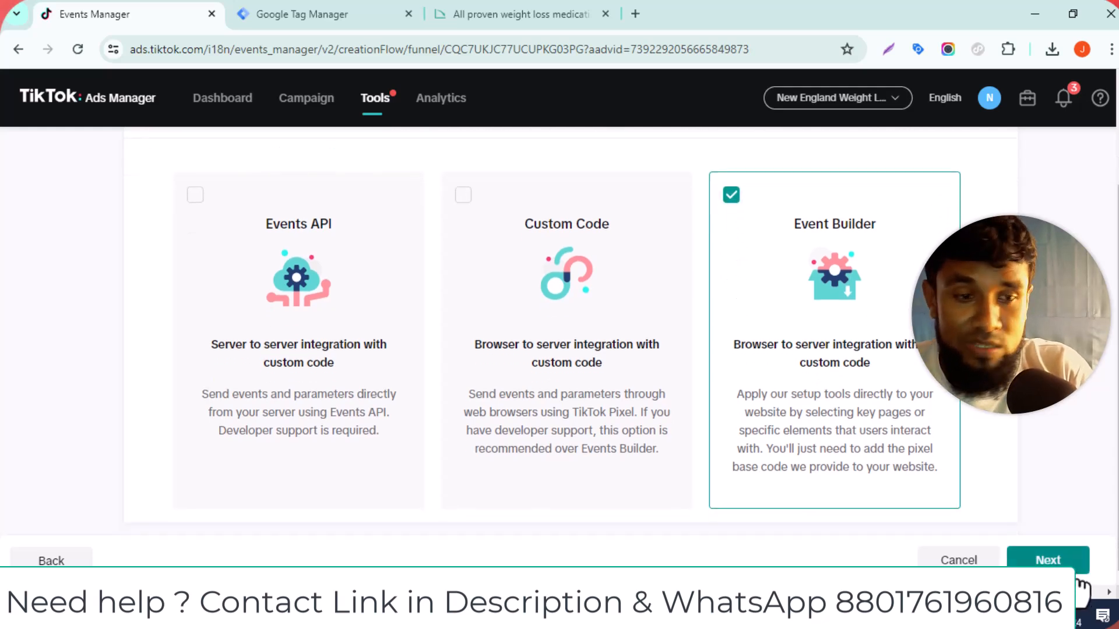
{"action": "left_click", "coordinate": [1060, 563]}
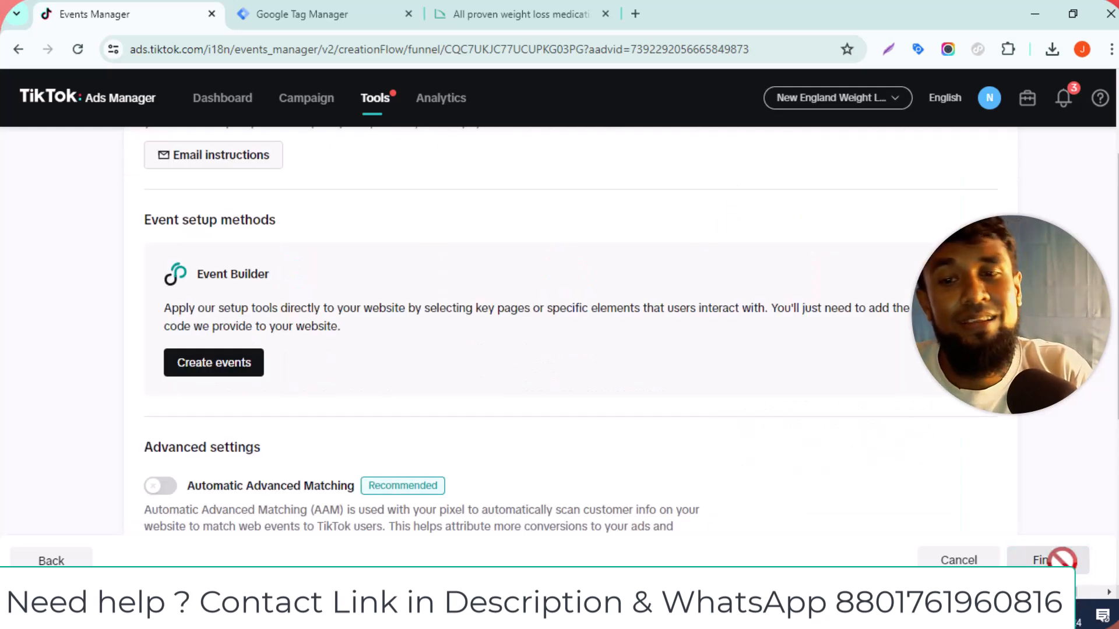
- Open the event creation page of Event Builder and copy the pixel code
{"action": "scroll", "coordinate": [588, 284], "scroll_direction": "up", "scroll_amount": 3}
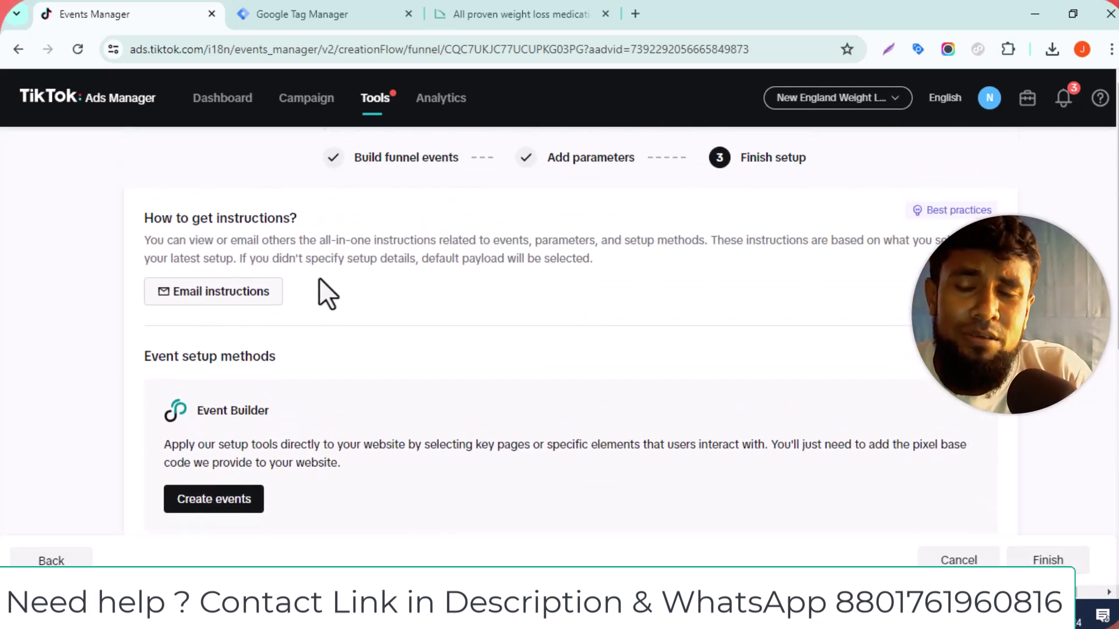
{"action": "left_click", "coordinate": [256, 296]}
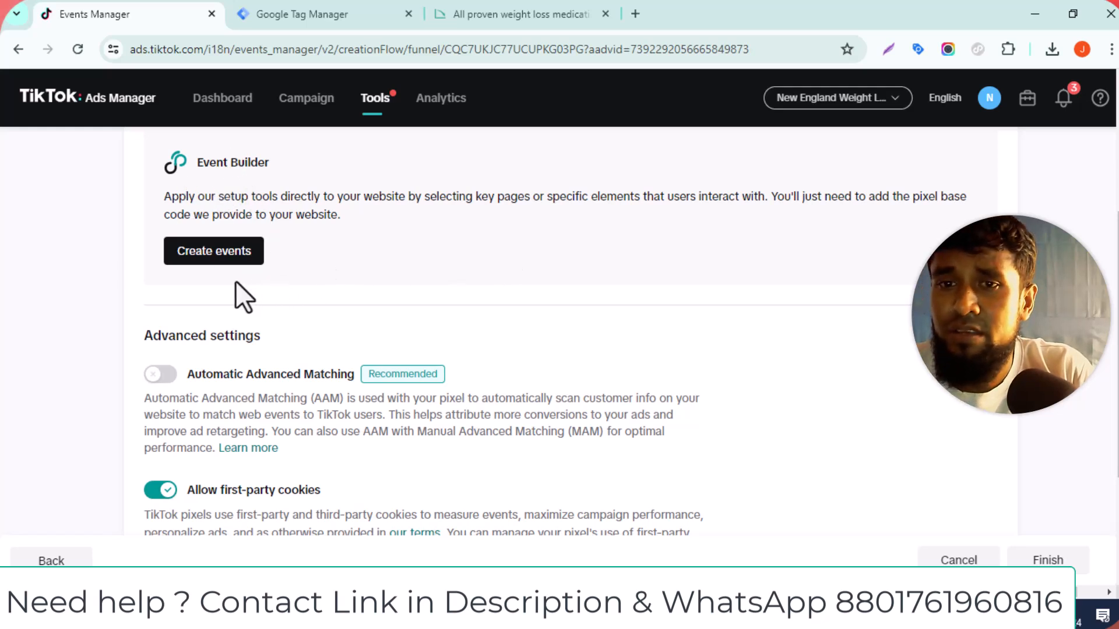
{"action": "left_click", "coordinate": [236, 251]}
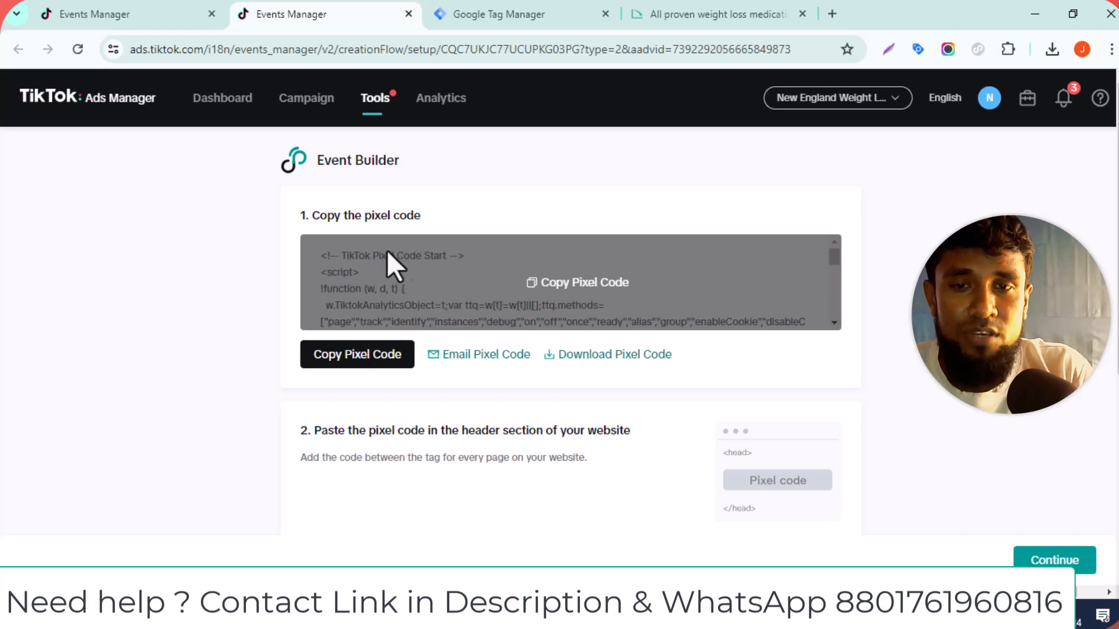
{"action": "scroll", "coordinate": [404, 275], "scroll_direction": "down", "scroll_amount": 2}
{"action": "left_click", "coordinate": [364, 274]}
- Review the Event Builder instructions for installing the pixel code and creating URL and click events
{"action": "scroll", "coordinate": [460, 277], "scroll_direction": "down", "scroll_amount": 4}
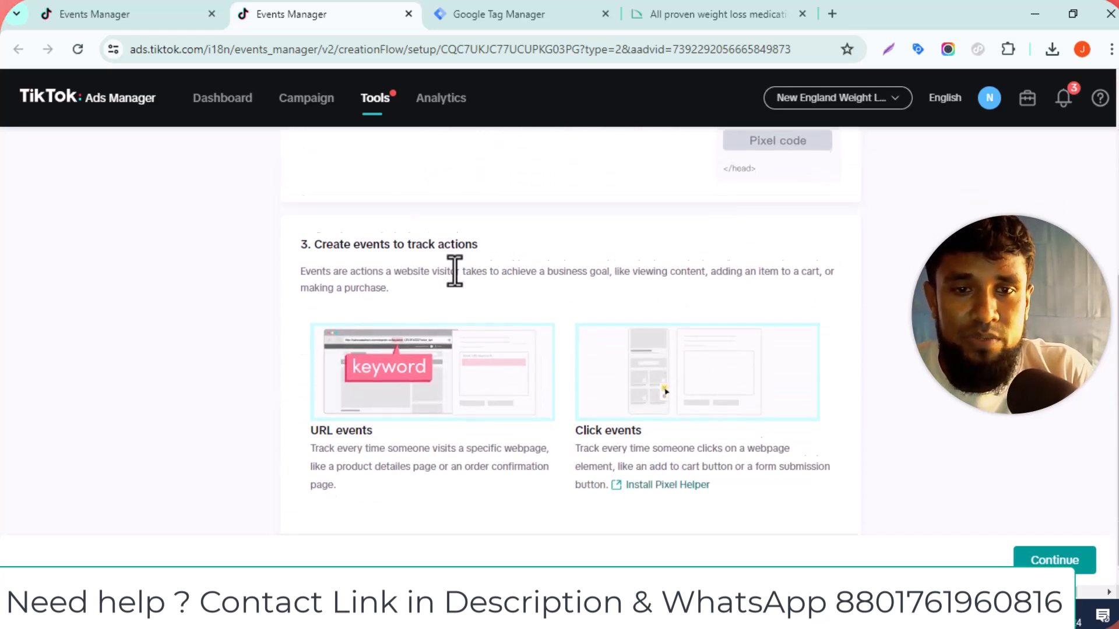
{"action": "scroll", "coordinate": [454, 271], "scroll_direction": "up", "scroll_amount": 4}
{"action": "scroll", "coordinate": [445, 273], "scroll_direction": "down", "scroll_amount": 2}
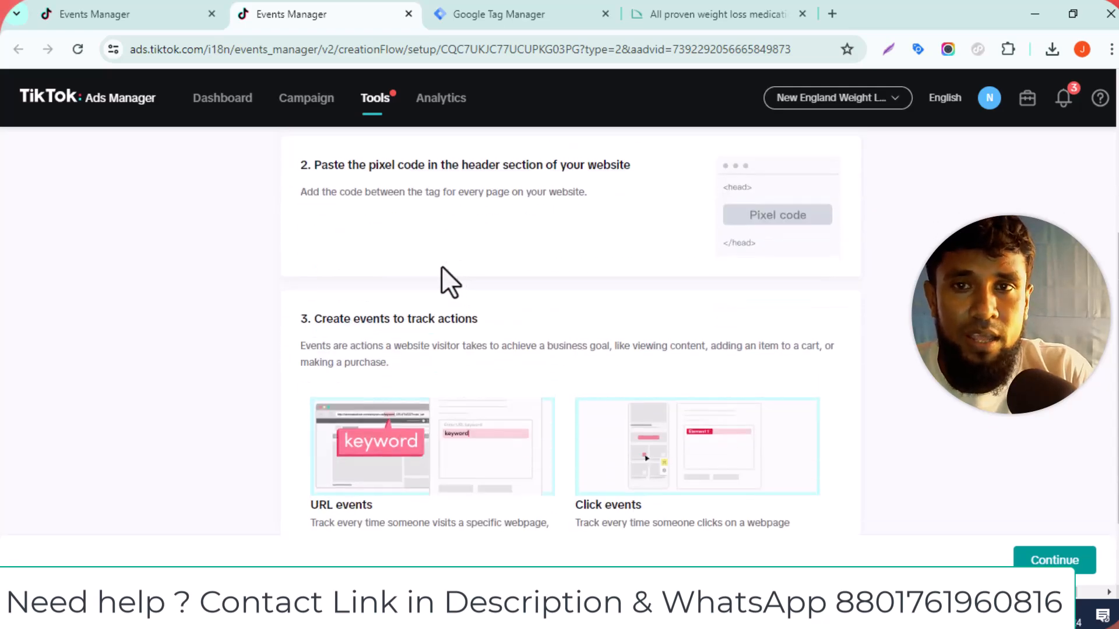
{"action": "scroll", "coordinate": [443, 267], "scroll_direction": "up", "scroll_amount": 6}
{"action": "scroll", "coordinate": [484, 255], "scroll_direction": "down", "scroll_amount": 2}
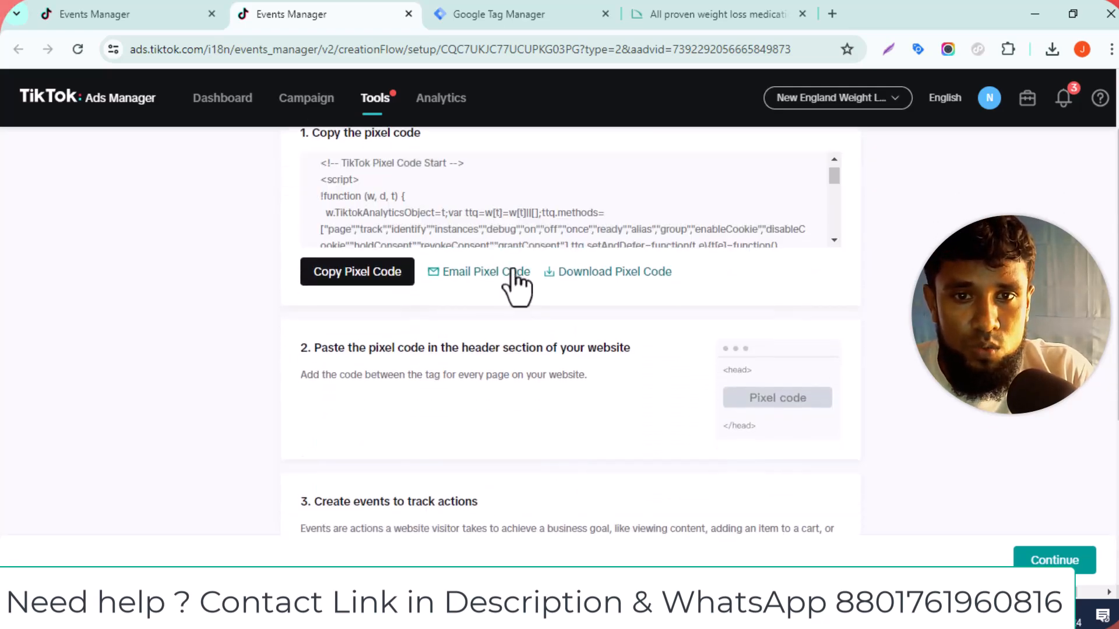
{"action": "scroll", "coordinate": [519, 294], "scroll_direction": "down", "scroll_amount": 2}
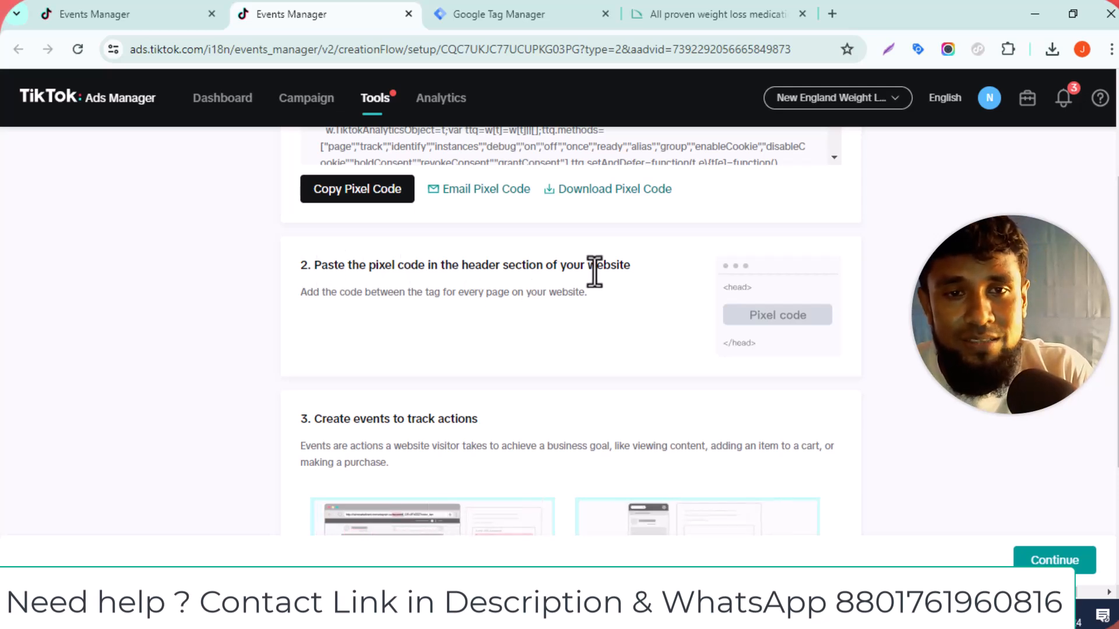
{"action": "scroll", "coordinate": [574, 268], "scroll_direction": "down", "scroll_amount": 2}
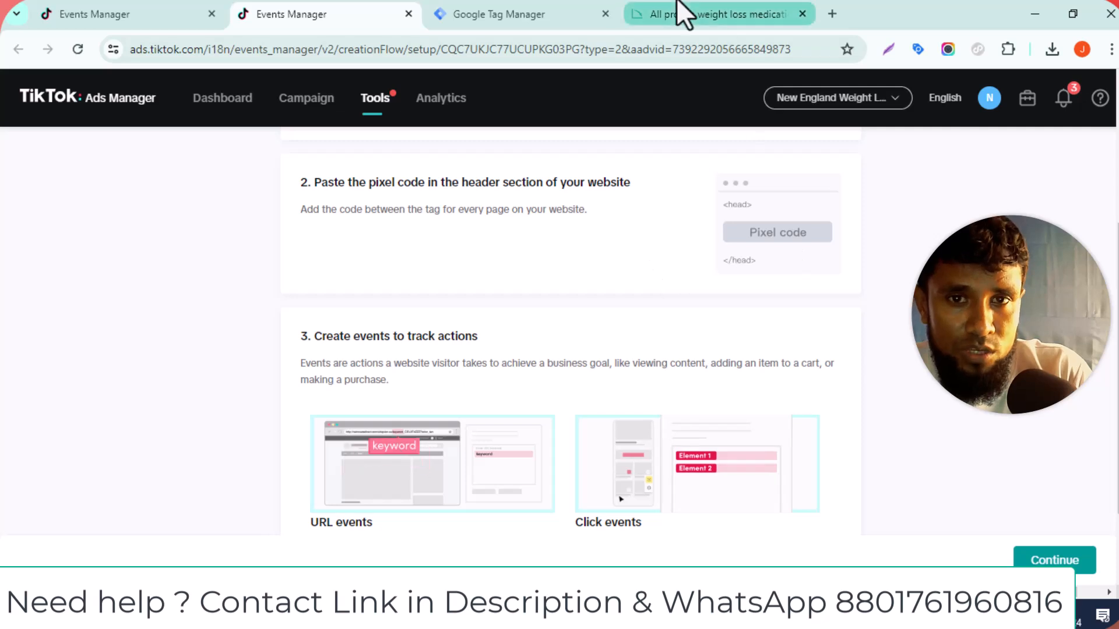
- Look over the New England Weight Loss home page, its Google Tag Manager workspace and the pixel code instructions
{"action": "left_click", "coordinate": [658, 14]}
{"action": "scroll", "coordinate": [212, 165], "scroll_direction": "up", "scroll_amount": 3}
{"action": "left_click", "coordinate": [172, 110]}
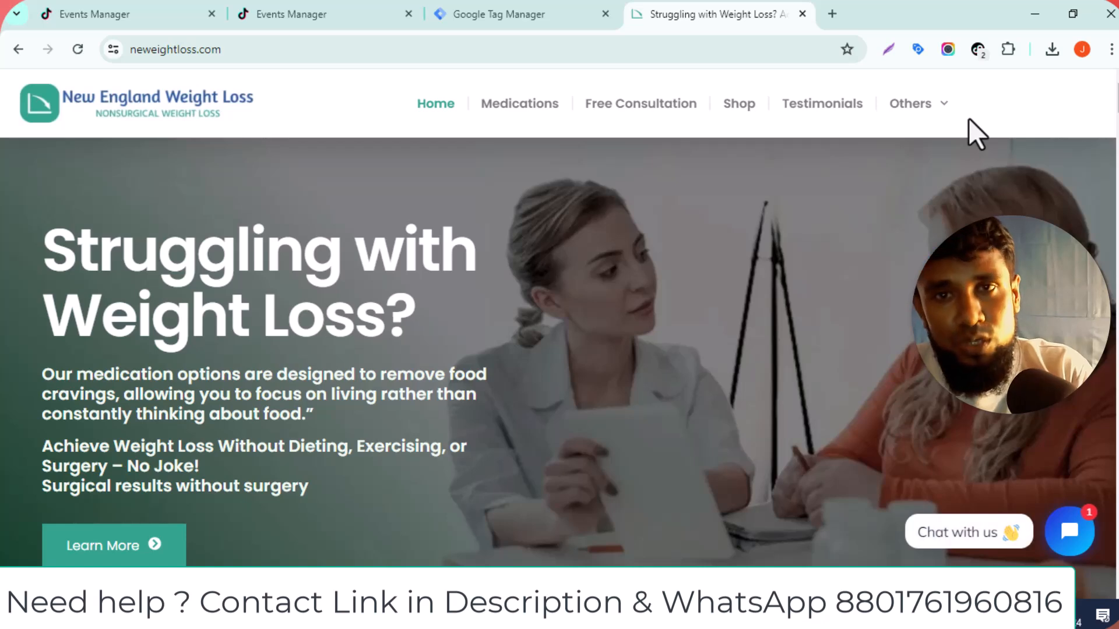
{"action": "left_click", "coordinate": [470, 9]}
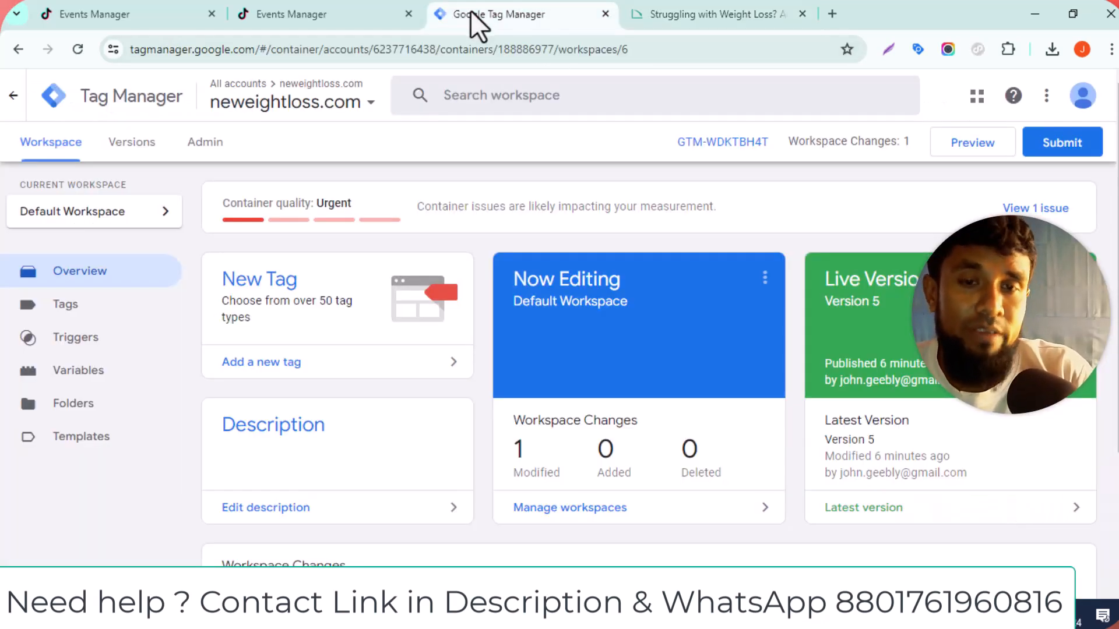
{"action": "left_click", "coordinate": [739, 10]}
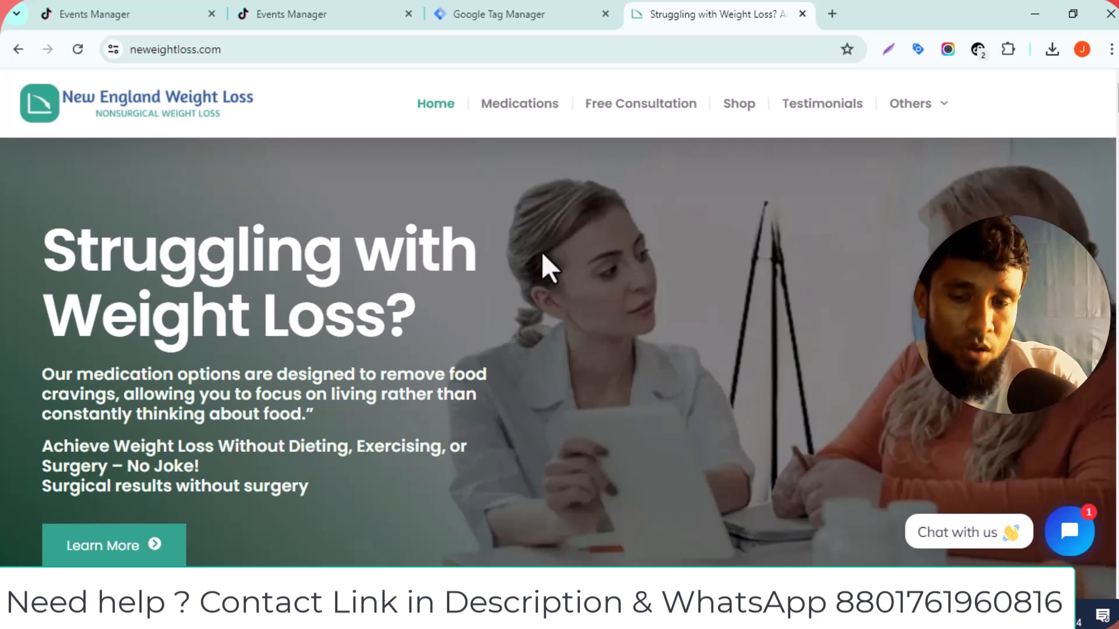
{"action": "left_click", "coordinate": [345, 12]}
{"action": "scroll", "coordinate": [586, 365], "scroll_direction": "up", "scroll_amount": 5}
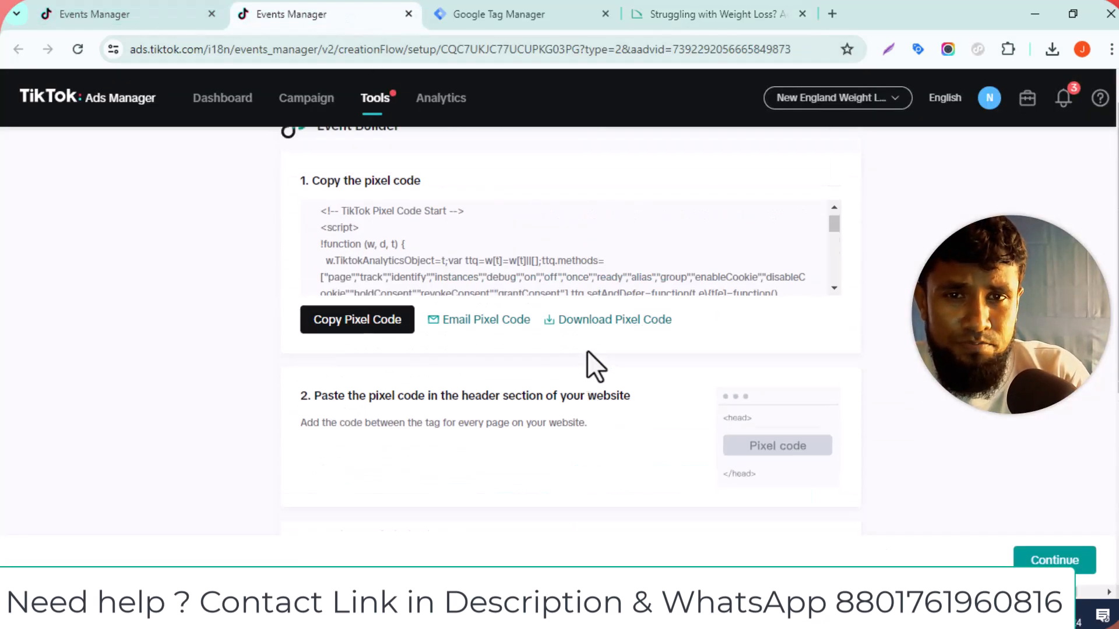
- Switch to Google Tag Manager and create a new tag named "Tiktok Based Code" in the neweightloss.com container
{"action": "left_click", "coordinate": [480, 12]}
{"action": "scroll", "coordinate": [418, 217], "scroll_direction": "down", "scroll_amount": 3}
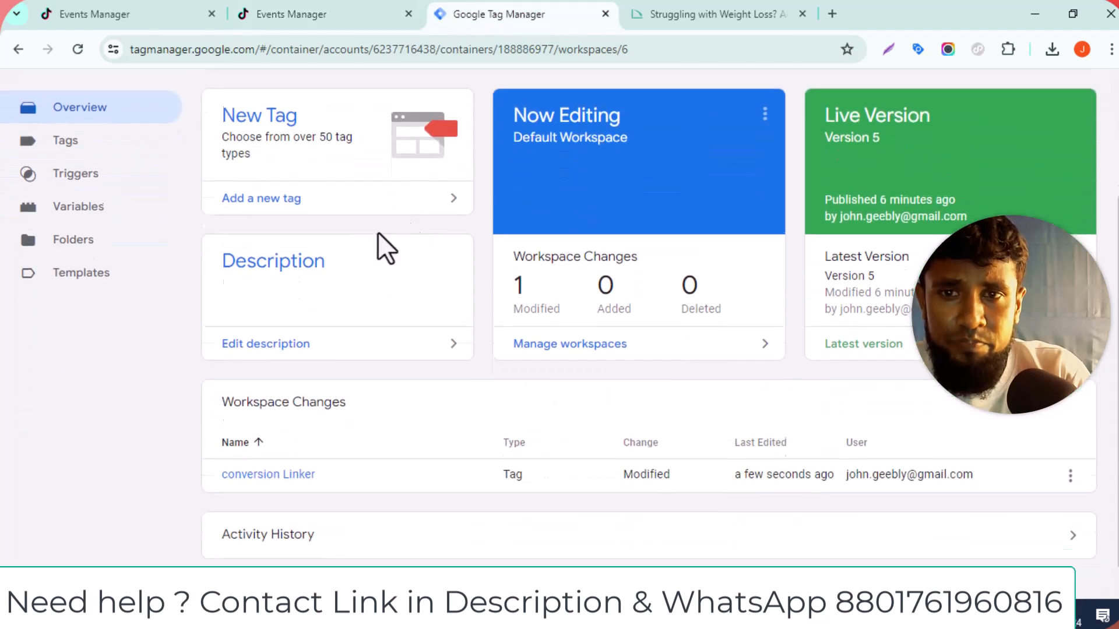
{"action": "left_click", "coordinate": [66, 140]}
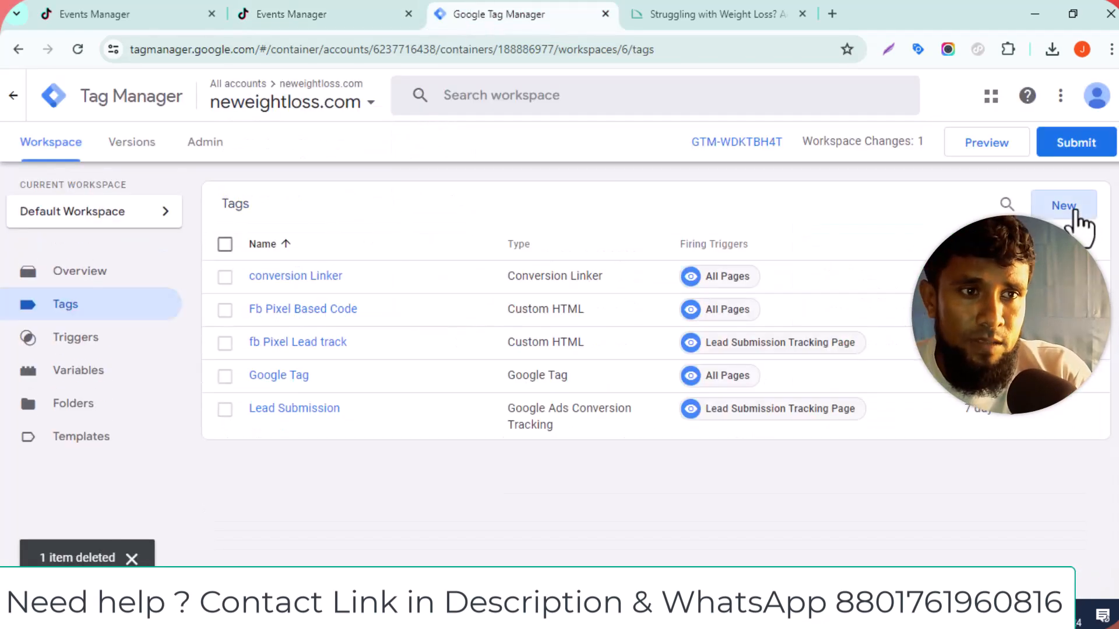
{"action": "left_click", "coordinate": [1073, 221]}
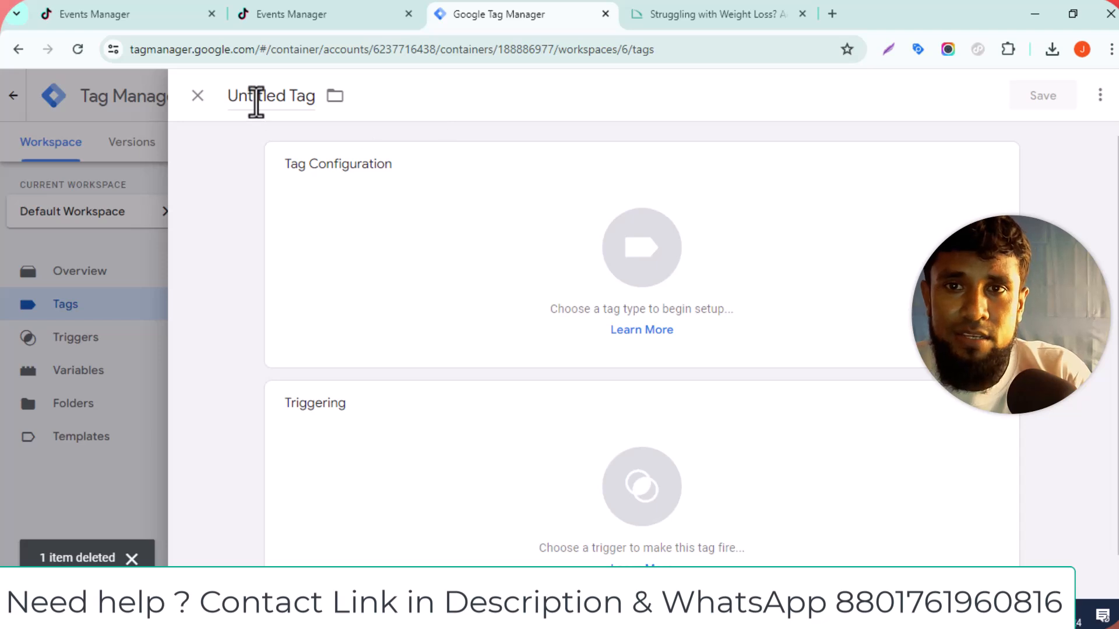
{"action": "left_click", "coordinate": [256, 98]}
{"action": "key", "text": "ctrl+v"}
- Set the new tag's type to Custom HTML
{"action": "left_click", "coordinate": [332, 280]}
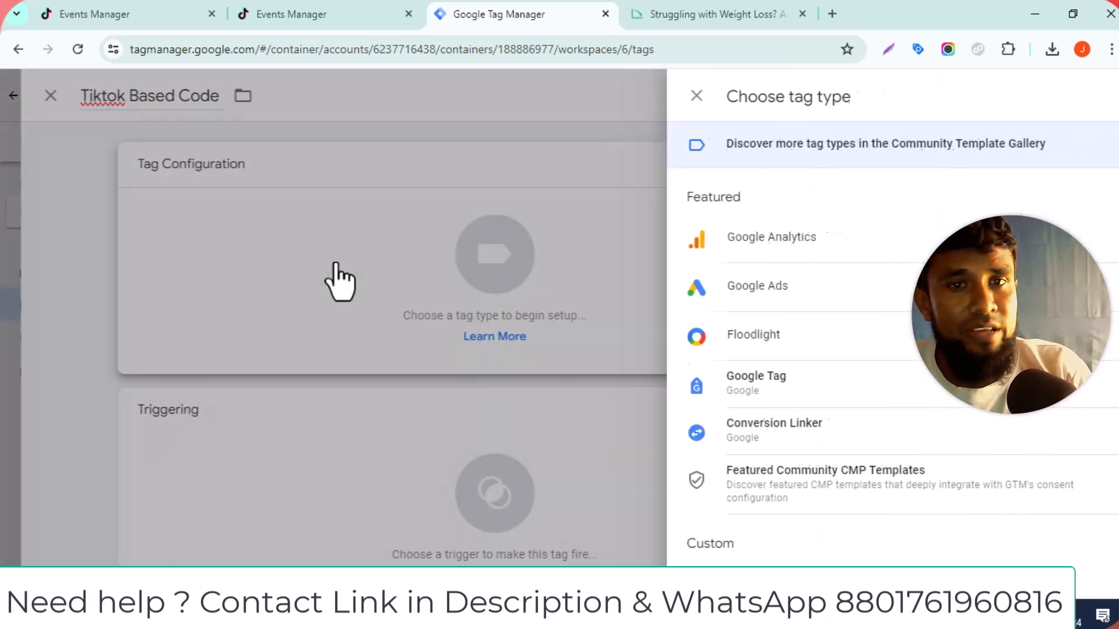
{"action": "scroll", "coordinate": [797, 357], "scroll_direction": "down", "scroll_amount": 4}
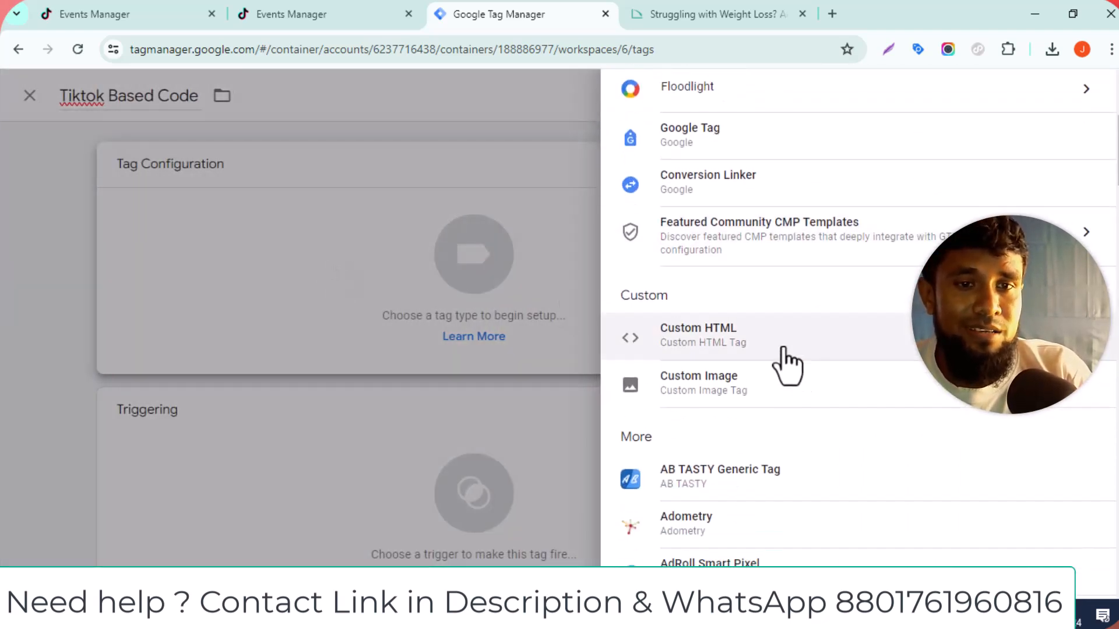
{"action": "left_click", "coordinate": [744, 339]}
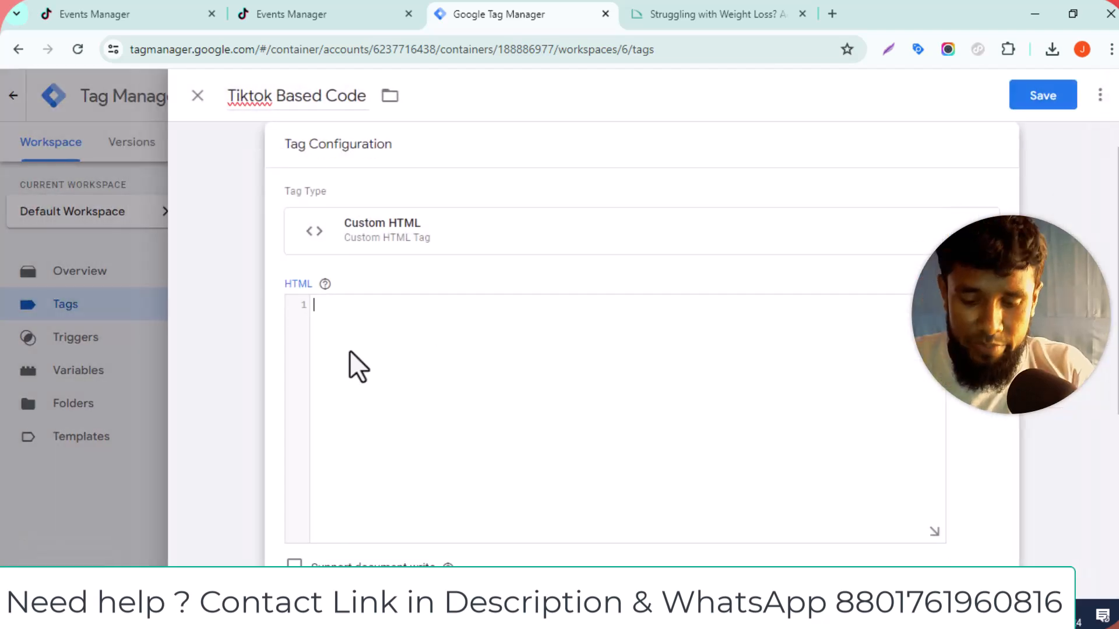
- Paste the TikTok pixel base code into the tag's HTML and save it with the All Pages trigger
{"action": "key", "text": "ctrl+v"}
{"action": "scroll", "coordinate": [565, 391], "scroll_direction": "down", "scroll_amount": 3}
{"action": "scroll", "coordinate": [565, 392], "scroll_direction": "down", "scroll_amount": 2}
{"action": "left_click", "coordinate": [737, 411]}
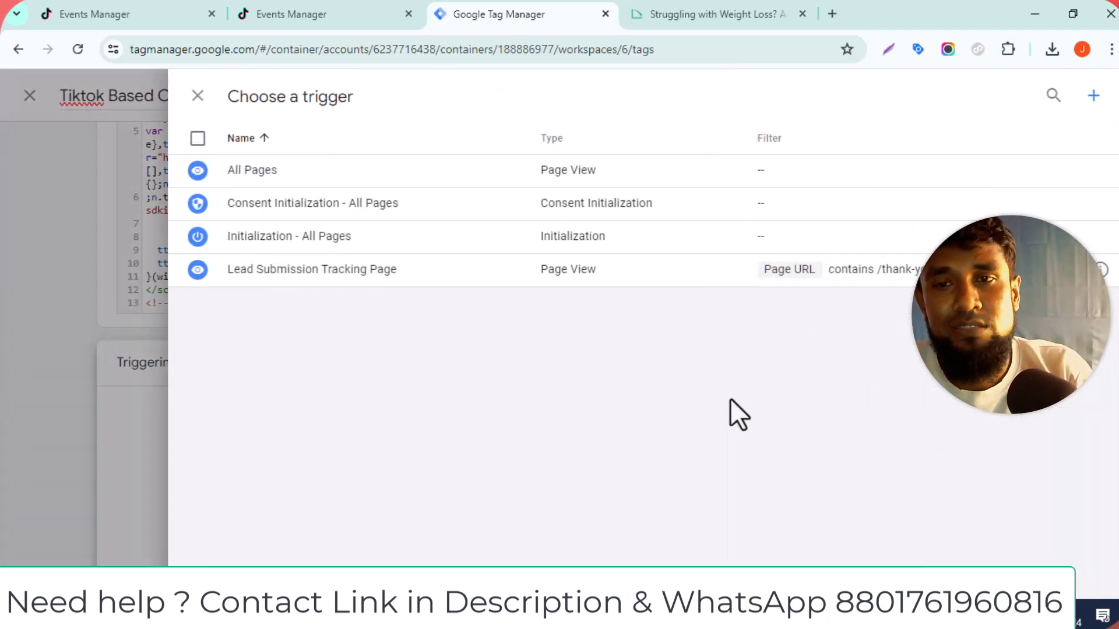
{"action": "left_click", "coordinate": [265, 174]}
{"action": "scroll", "coordinate": [699, 233], "scroll_direction": "up", "scroll_amount": 5}
{"action": "left_click", "coordinate": [1042, 95]}
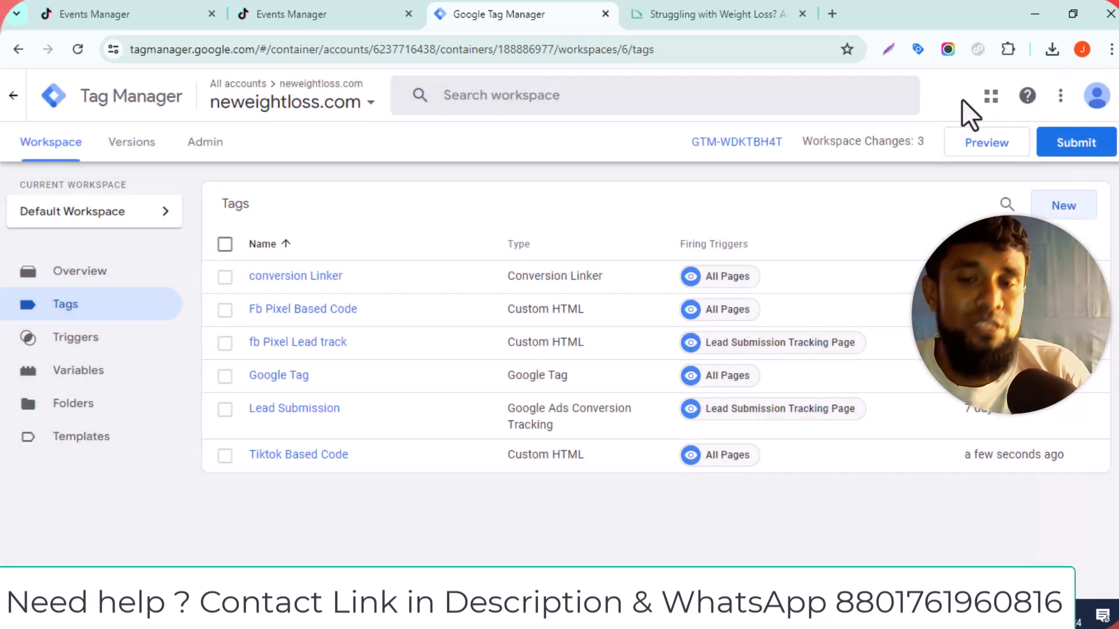
{"action": "left_click", "coordinate": [989, 144]}
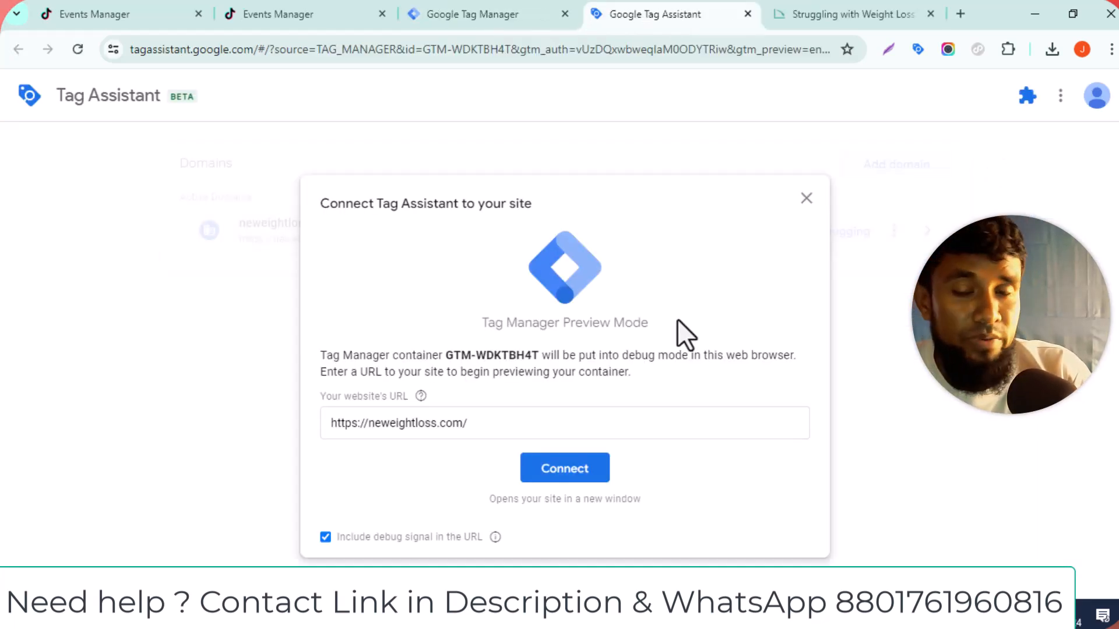
{"action": "left_click", "coordinate": [574, 471]}
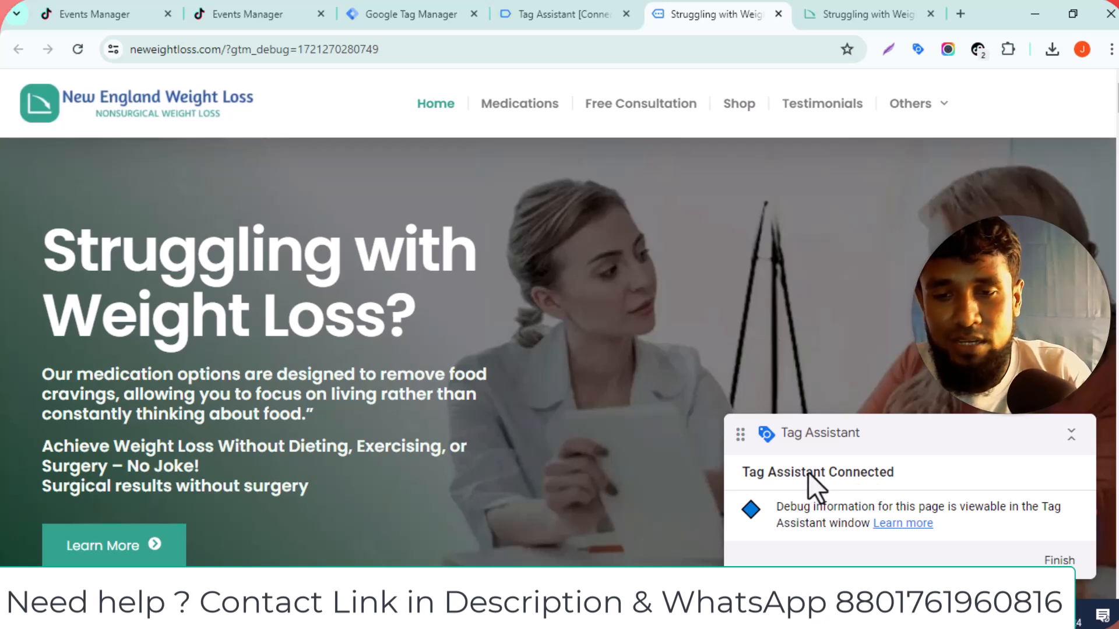
{"action": "left_click", "coordinate": [545, 11]}
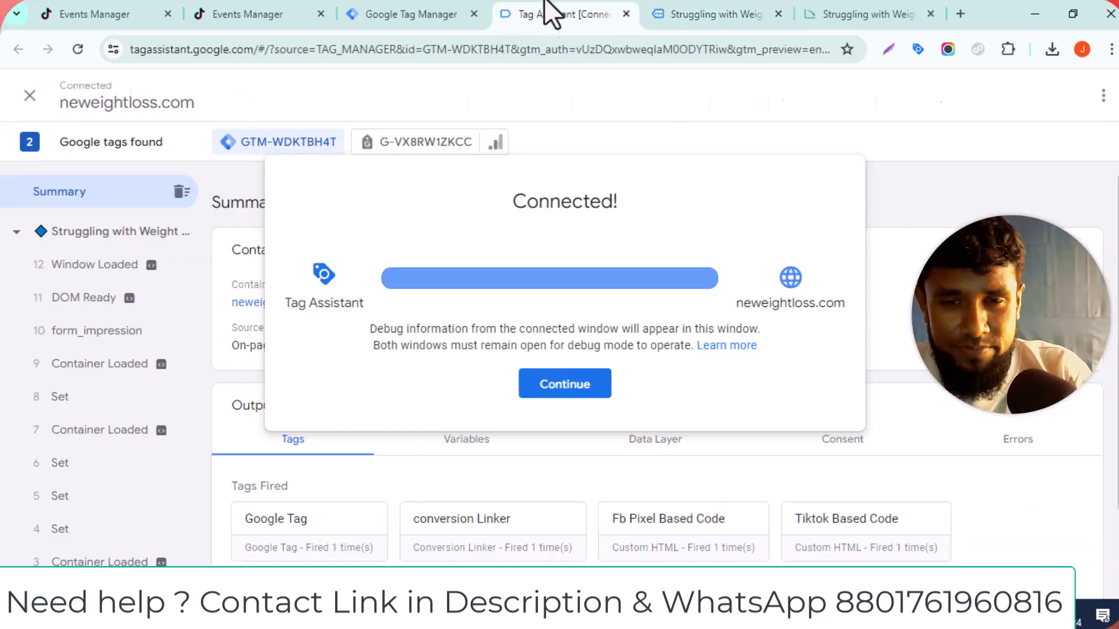
{"action": "left_click", "coordinate": [565, 383]}
{"action": "scroll", "coordinate": [844, 430], "scroll_direction": "down", "scroll_amount": 2}
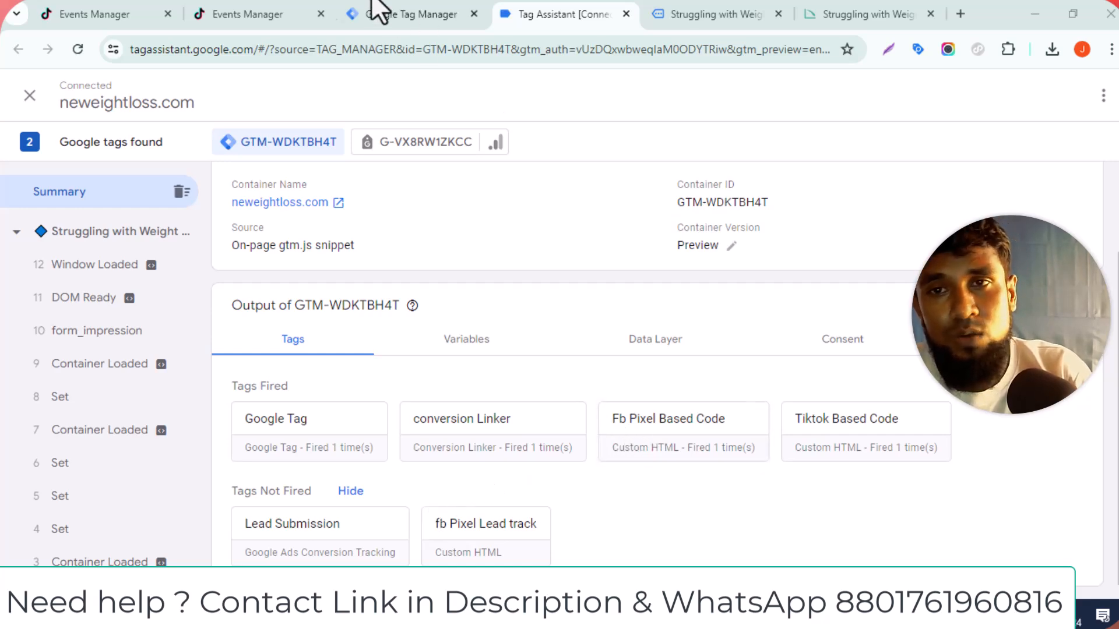
- Switch to TikTok Events Manager and review the event creation instructions, including the enlarged URL events illustration
{"action": "left_click", "coordinate": [227, 13]}
{"action": "scroll", "coordinate": [526, 299], "scroll_direction": "down", "scroll_amount": 1}
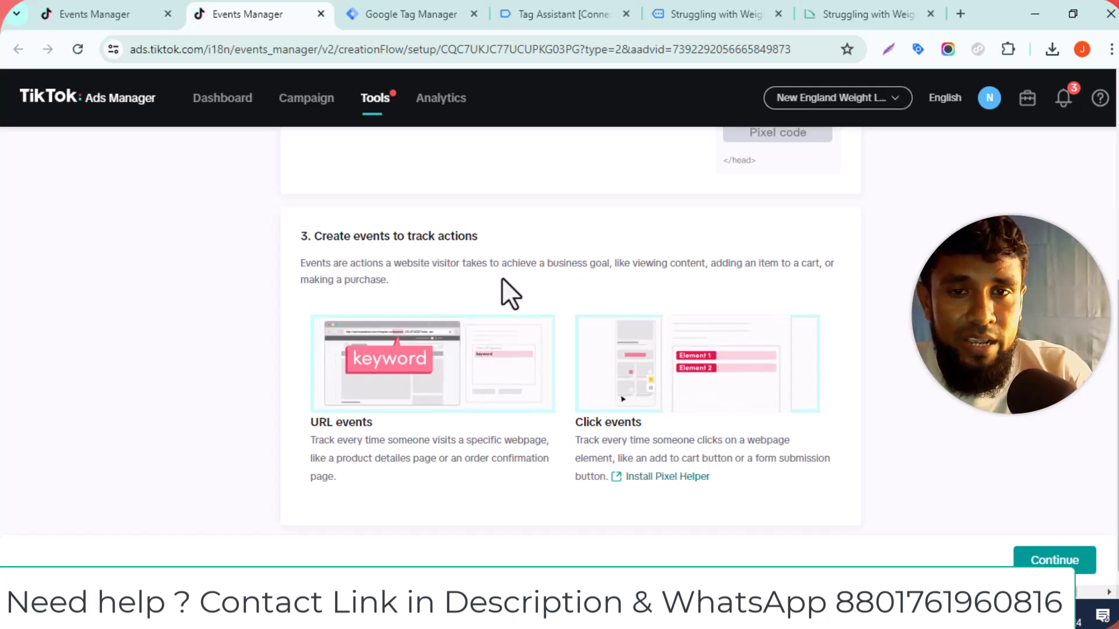
{"action": "scroll", "coordinate": [410, 474], "scroll_direction": "up", "scroll_amount": 2}
{"action": "scroll", "coordinate": [408, 473], "scroll_direction": "down", "scroll_amount": 3}
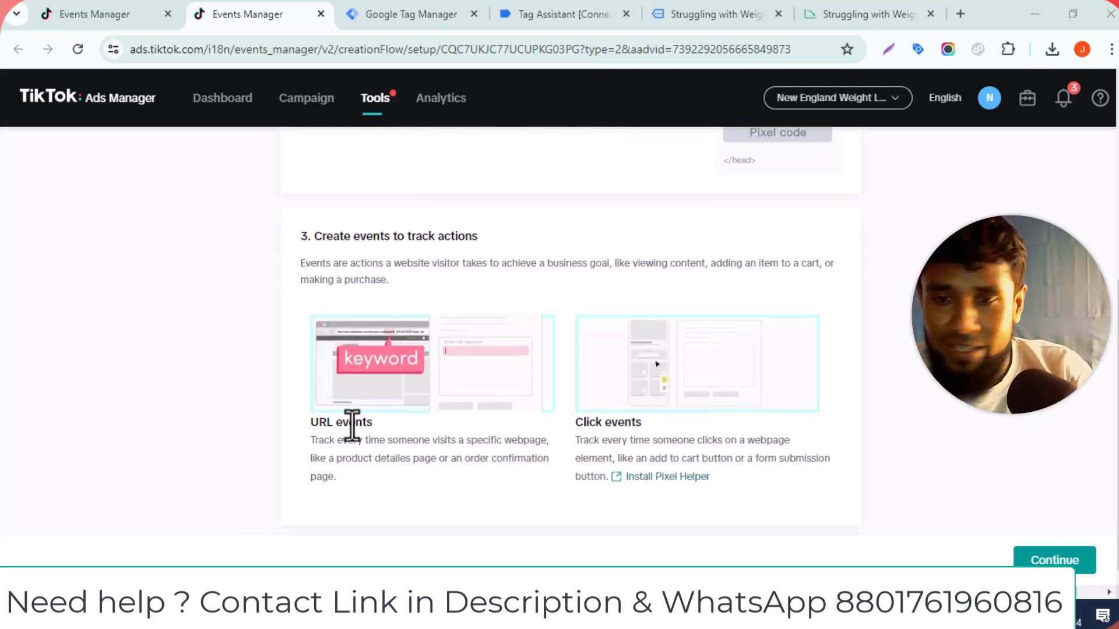
{"action": "left_click", "coordinate": [395, 415]}
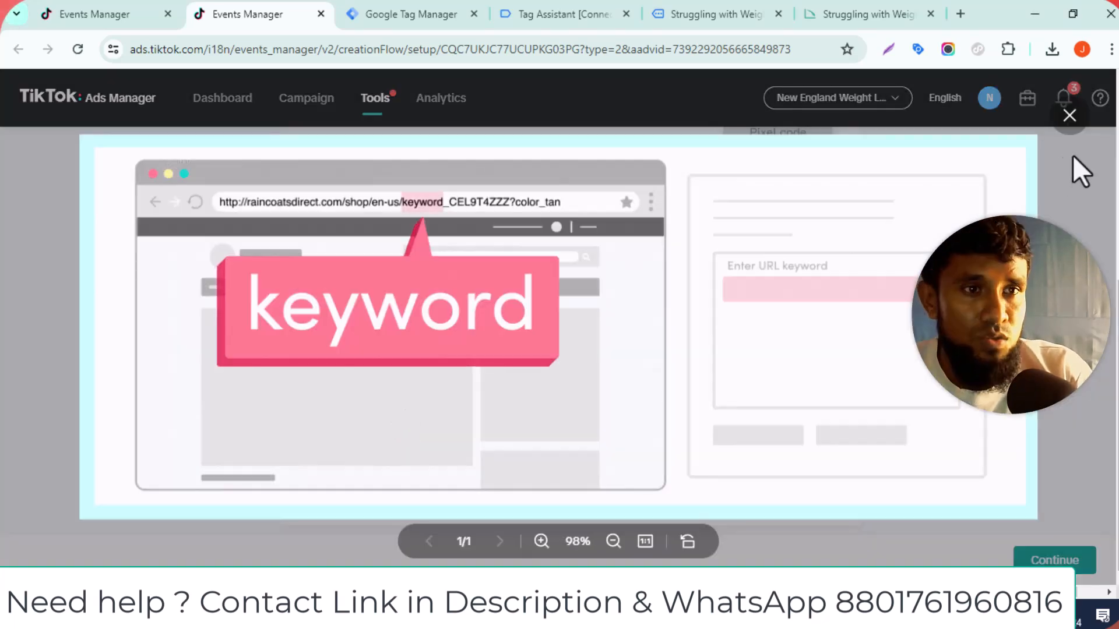
{"action": "left_click", "coordinate": [1069, 115]}
- Continue to event creation and set the new event's type to Submit Form
{"action": "left_click_drag", "start_coordinate": [204, 263], "coordinate": [336, 478]}
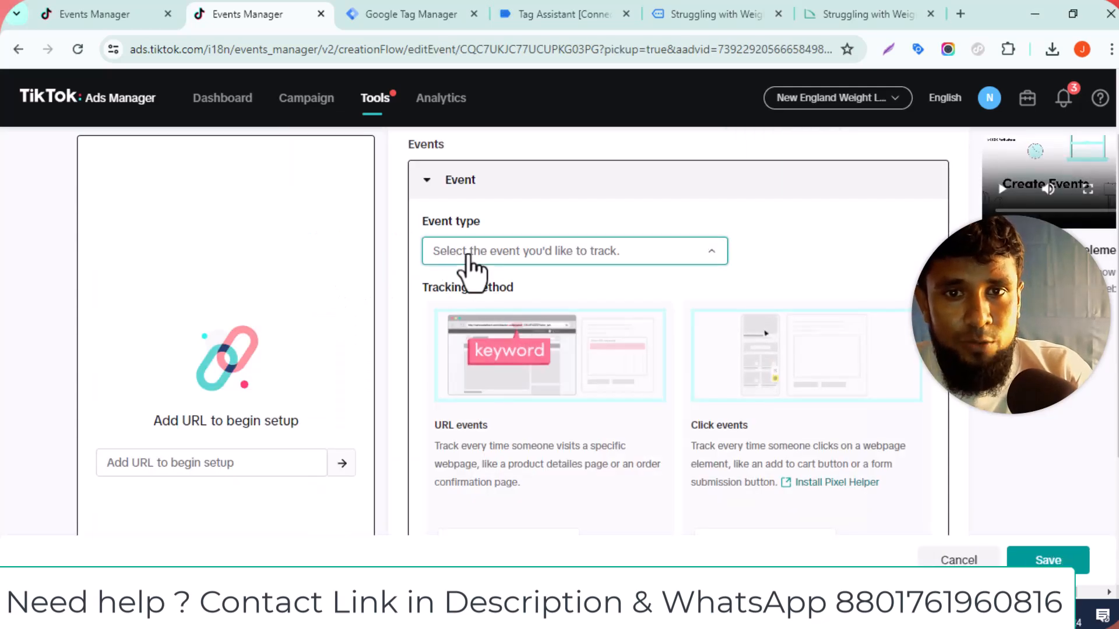
{"action": "left_click", "coordinate": [466, 255]}
{"action": "scroll", "coordinate": [533, 271], "scroll_direction": "down", "scroll_amount": 3}
{"action": "scroll", "coordinate": [533, 268], "scroll_direction": "down", "scroll_amount": 2}
{"action": "left_click", "coordinate": [498, 239]}
{"action": "scroll", "coordinate": [525, 250], "scroll_direction": "down", "scroll_amount": 3}
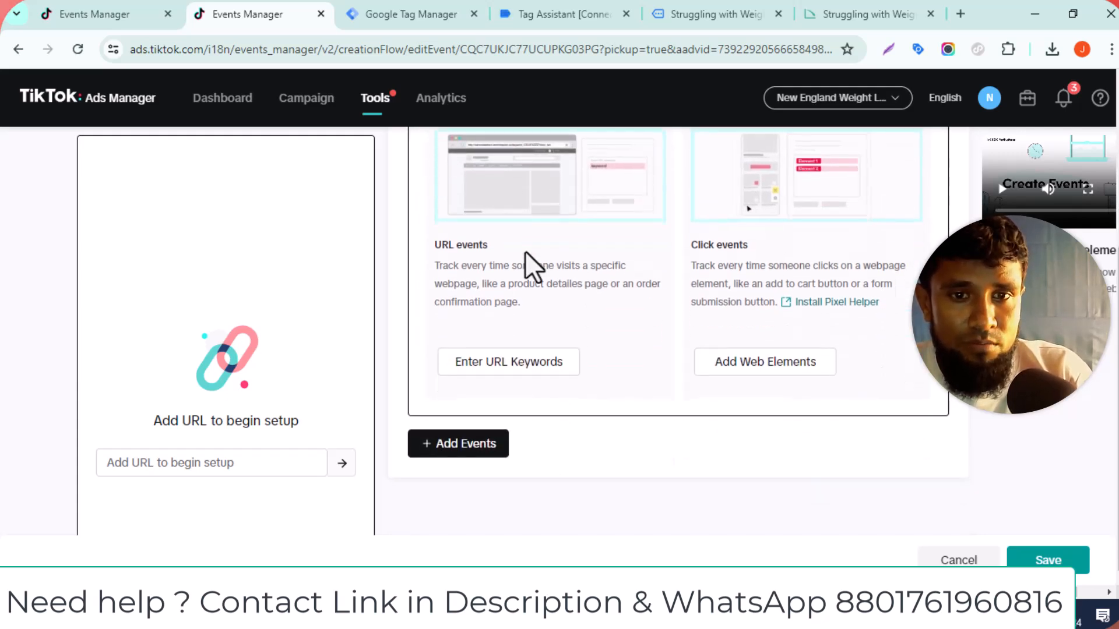
- Choose URL keywords as the Submit Form event's tracking method and go through the value and content setup tips
{"action": "left_click", "coordinate": [523, 367]}
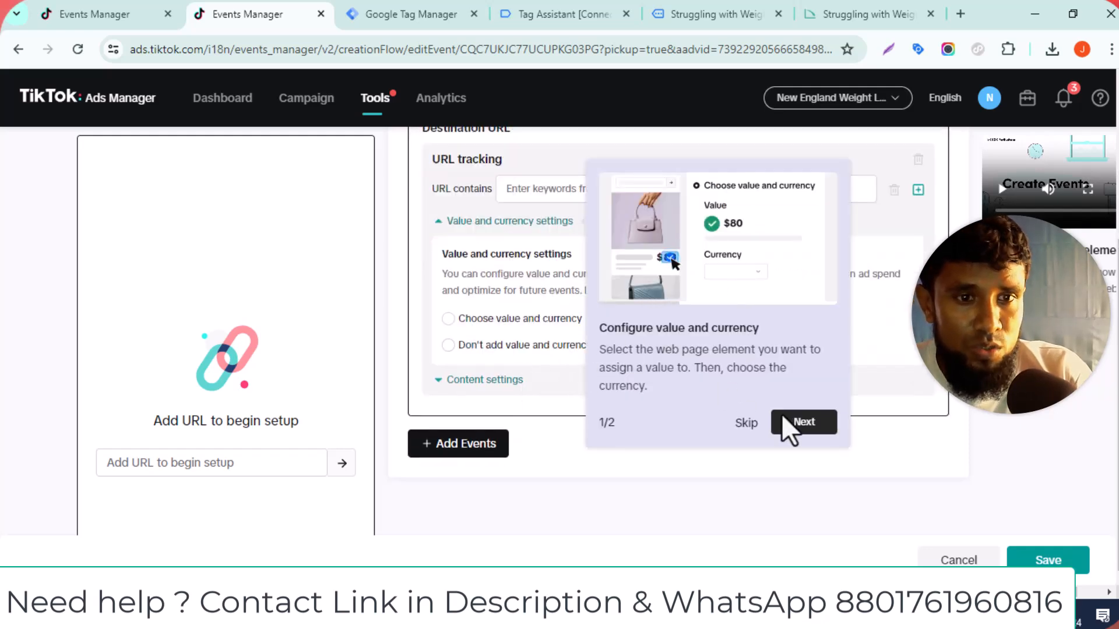
{"action": "left_click", "coordinate": [805, 434]}
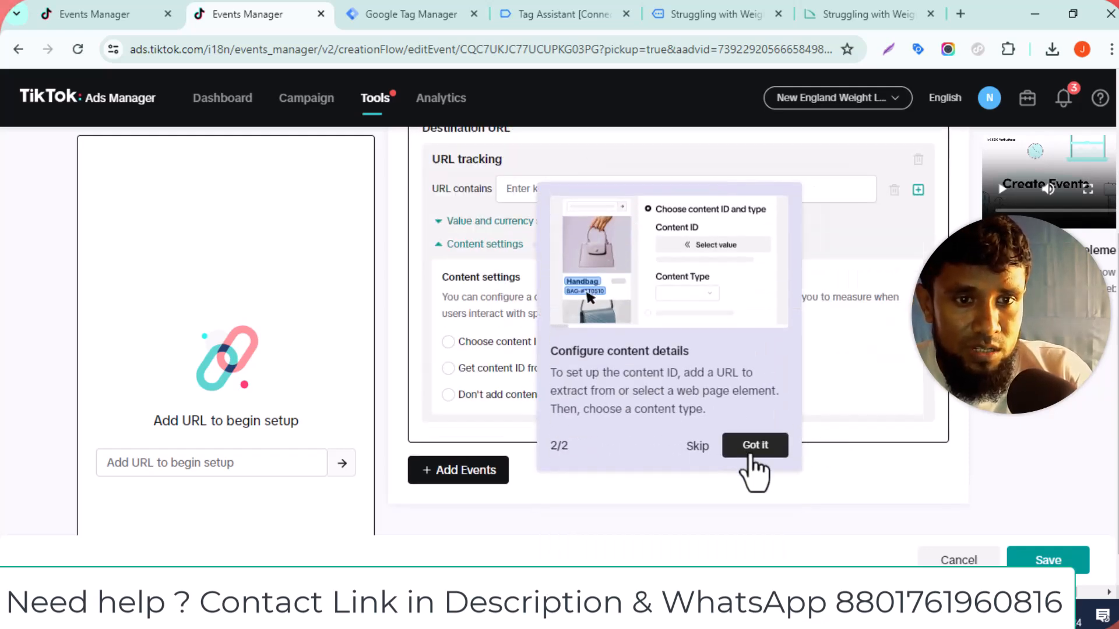
{"action": "left_click", "coordinate": [749, 446]}
{"action": "scroll", "coordinate": [574, 315], "scroll_direction": "up", "scroll_amount": 1}
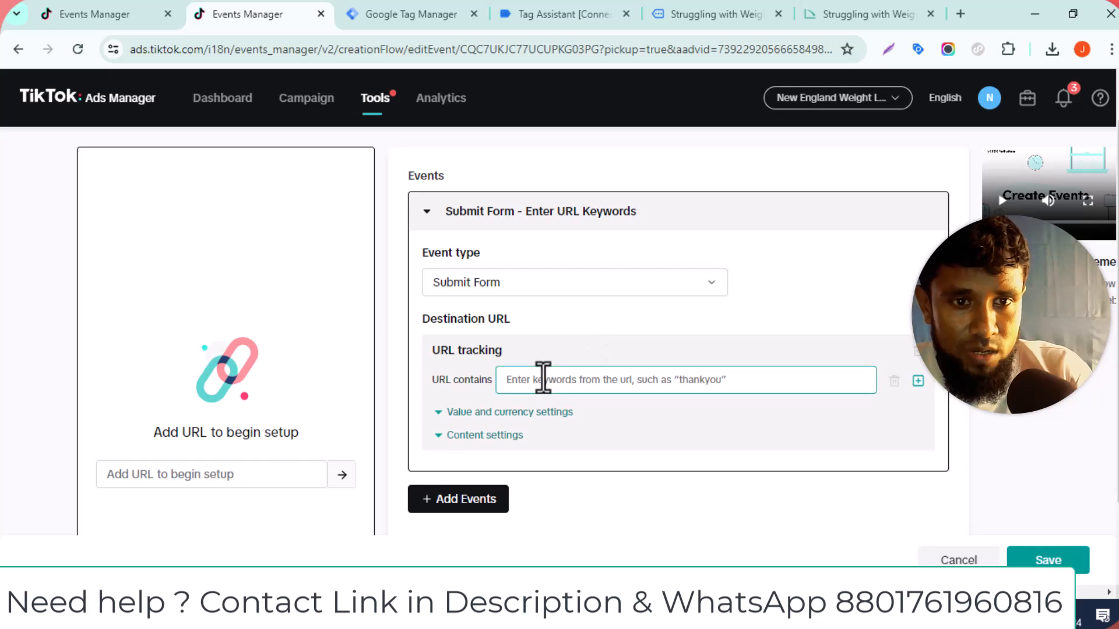
{"action": "scroll", "coordinate": [634, 303], "scroll_direction": "down", "scroll_amount": 1}
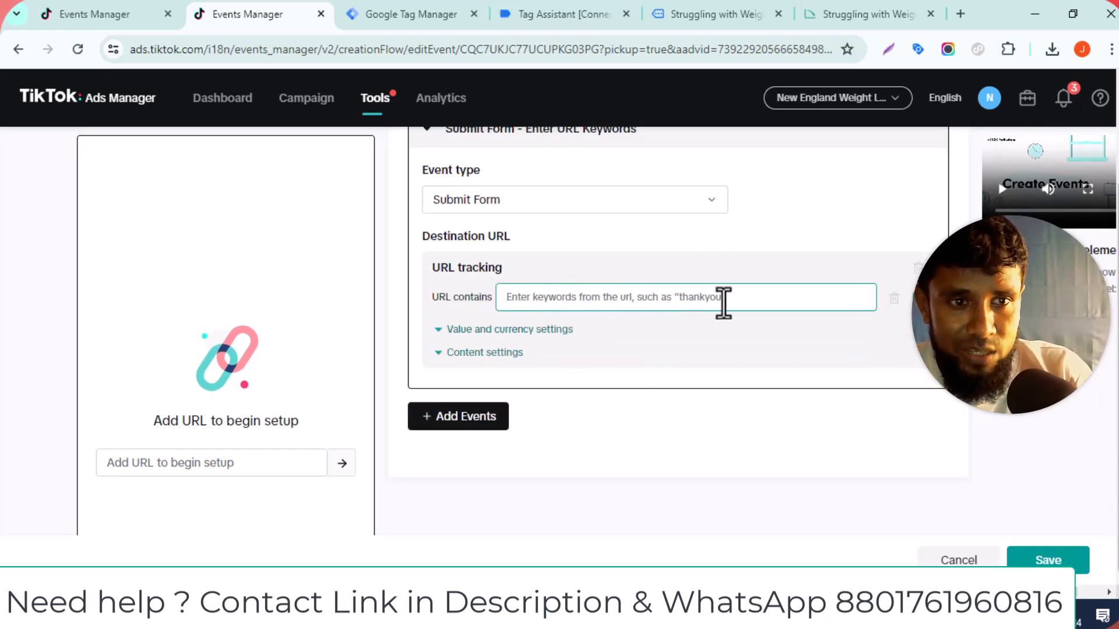
- Open the Free Consultation page on the weight loss website and look through it for the appointment form
{"action": "left_click", "coordinate": [860, 13]}
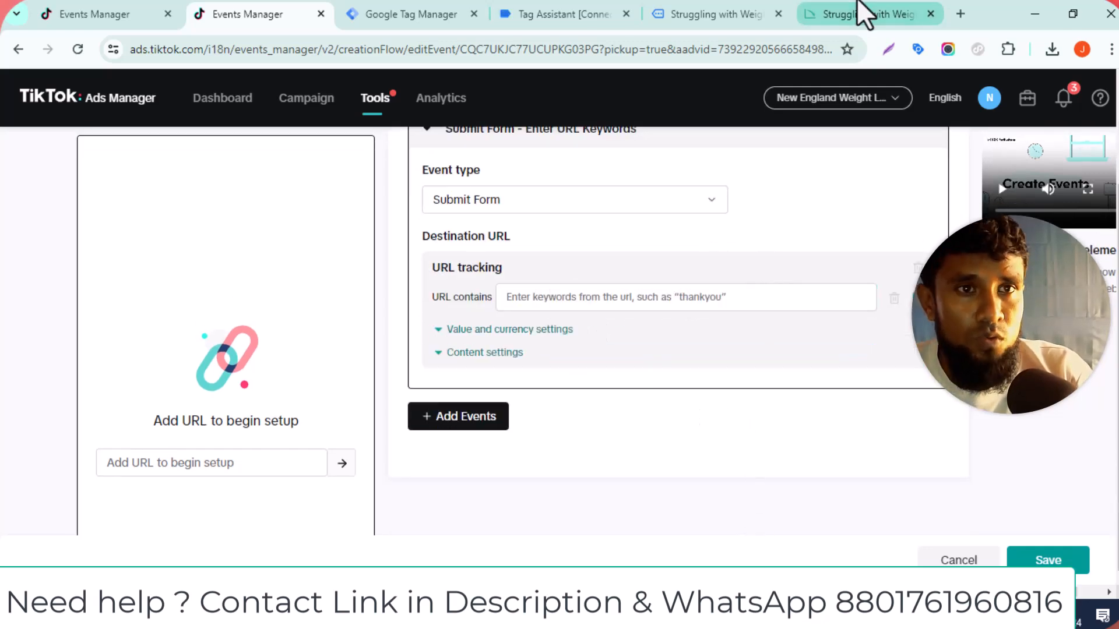
{"action": "left_click", "coordinate": [643, 111]}
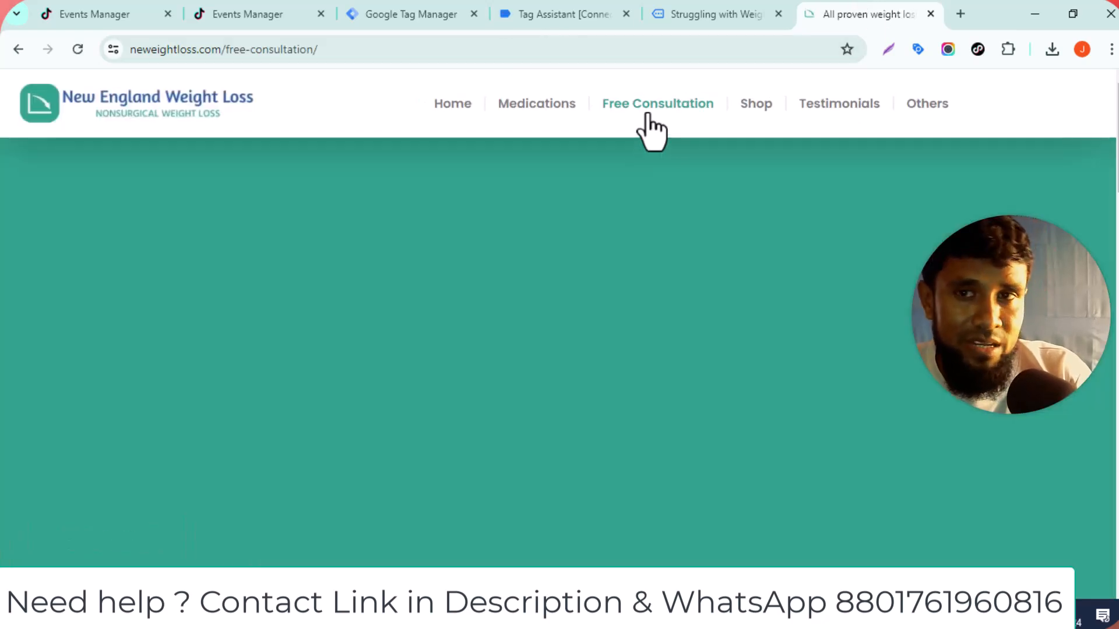
{"action": "scroll", "coordinate": [561, 362], "scroll_direction": "down", "scroll_amount": 10}
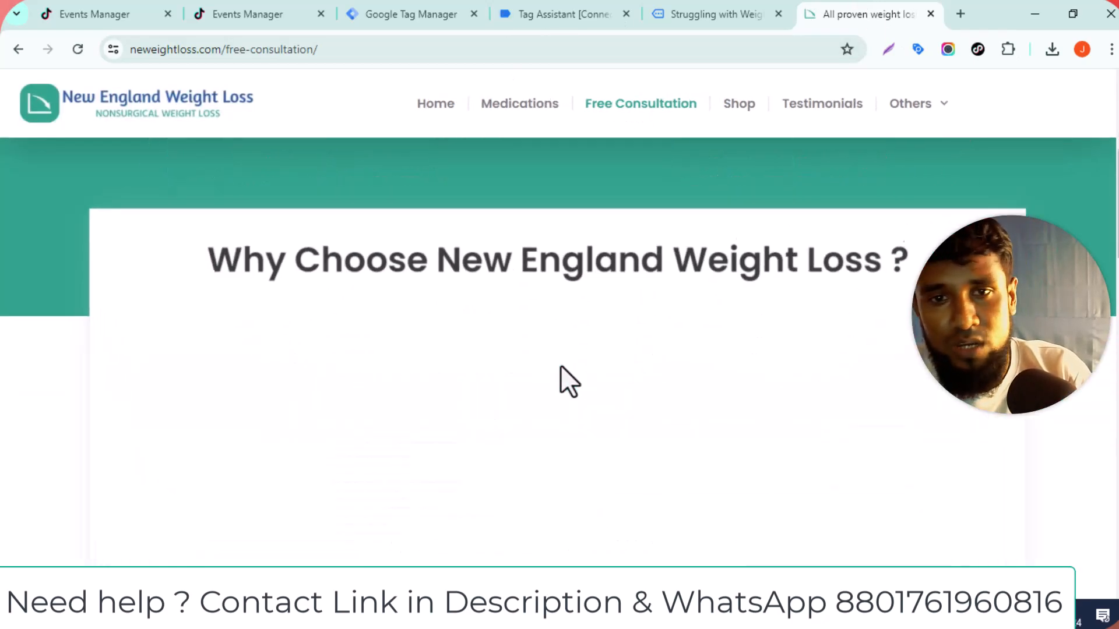
{"action": "scroll", "coordinate": [561, 363], "scroll_direction": "down", "scroll_amount": 5}
{"action": "scroll", "coordinate": [561, 362], "scroll_direction": "down", "scroll_amount": 10}
{"action": "scroll", "coordinate": [562, 364], "scroll_direction": "up", "scroll_amount": 5}
{"action": "scroll", "coordinate": [598, 212], "scroll_direction": "up", "scroll_amount": 15}
{"action": "scroll", "coordinate": [590, 250], "scroll_direction": "down", "scroll_amount": 10}
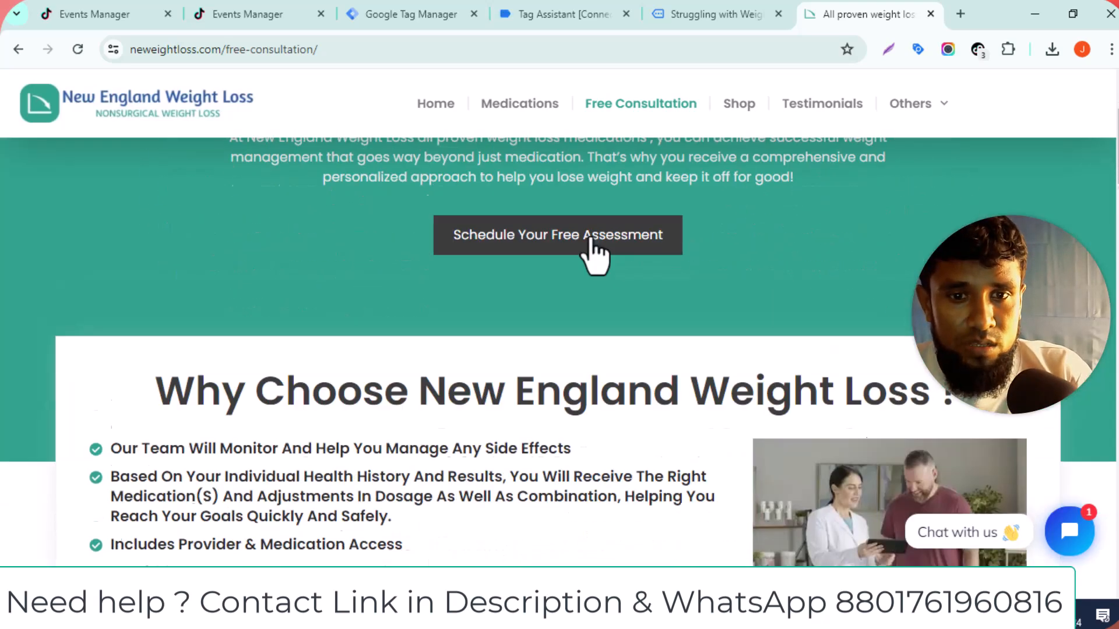
- Fill in the contact's details on the free consultation form and submit it to reach the thank-you page
{"action": "left_click", "coordinate": [413, 233]}
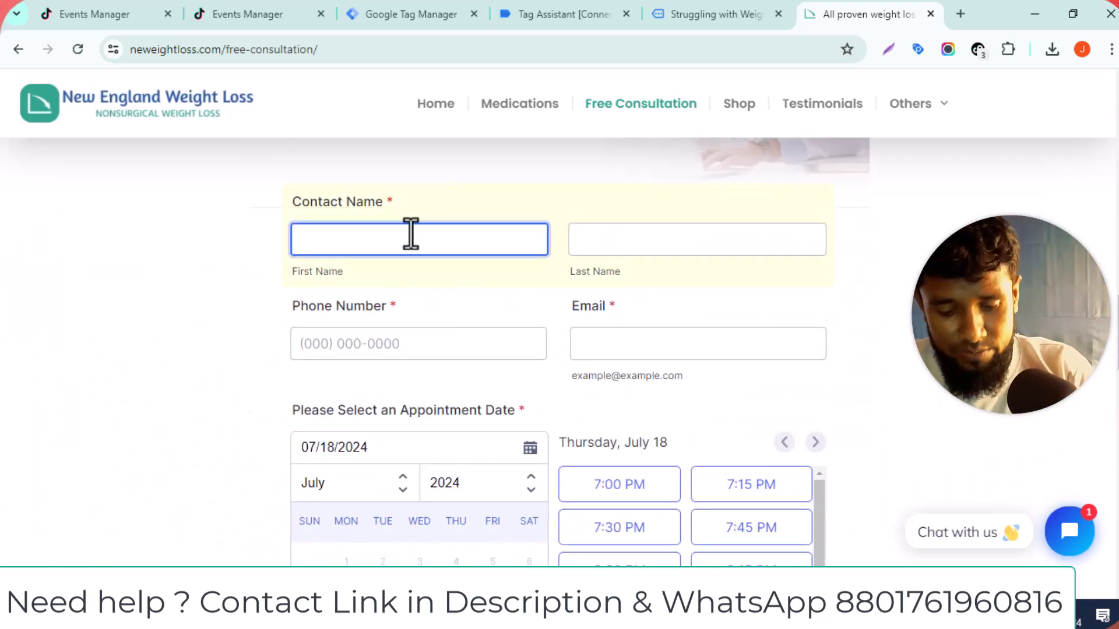
{"action": "left_click", "coordinate": [614, 238]}
{"action": "type", "text": "amin"}
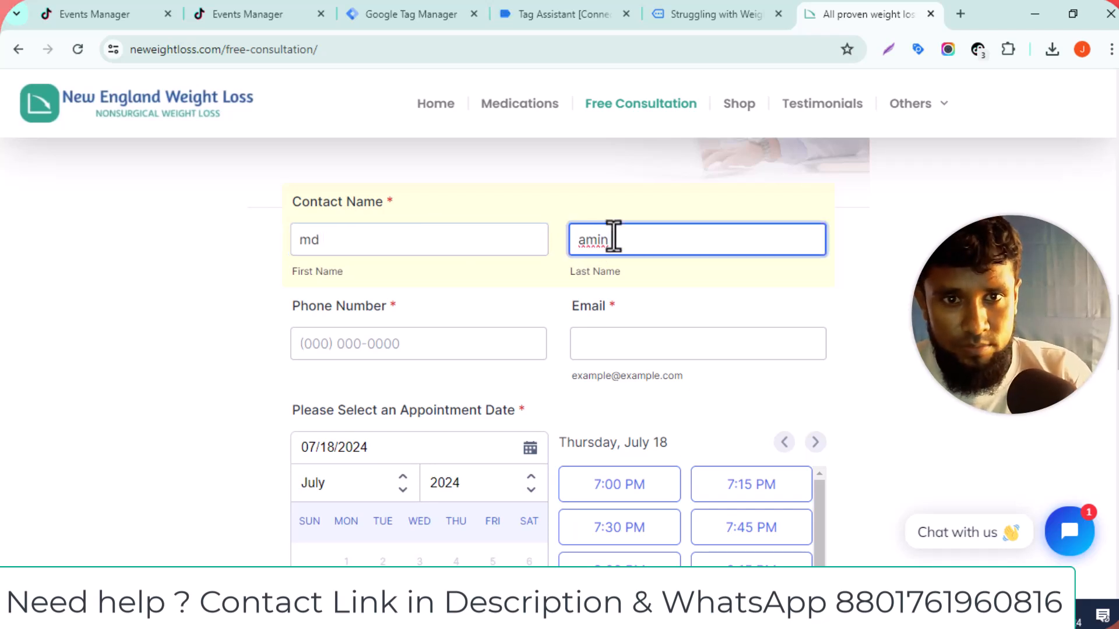
{"action": "left_click", "coordinate": [396, 339]}
{"action": "left_click", "coordinate": [603, 533]}
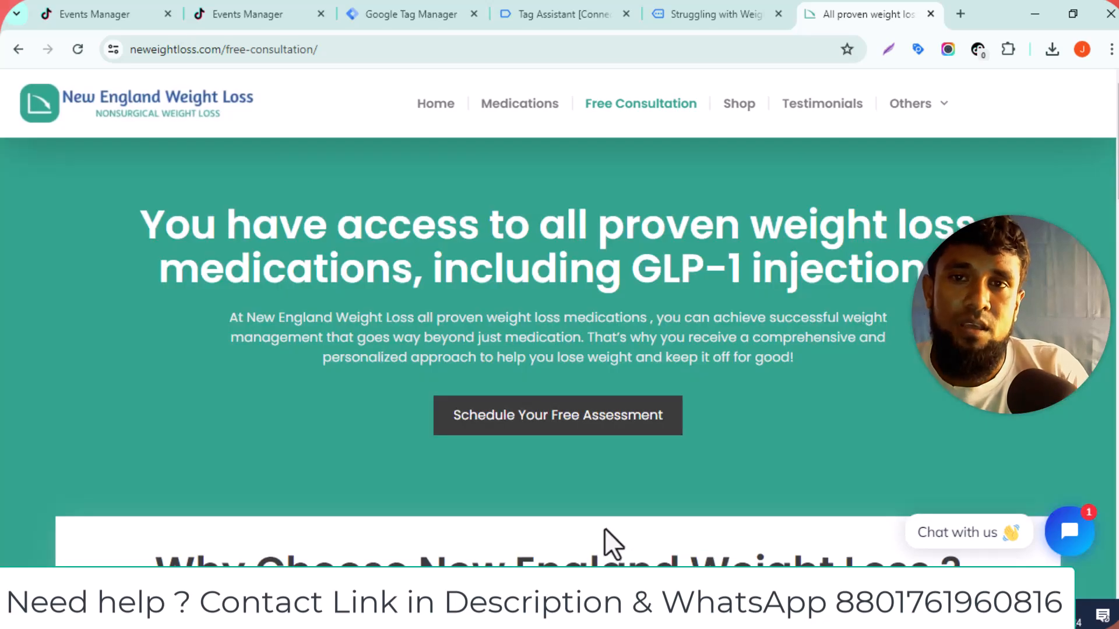
{"action": "scroll", "coordinate": [589, 449], "scroll_direction": "down", "scroll_amount": 15}
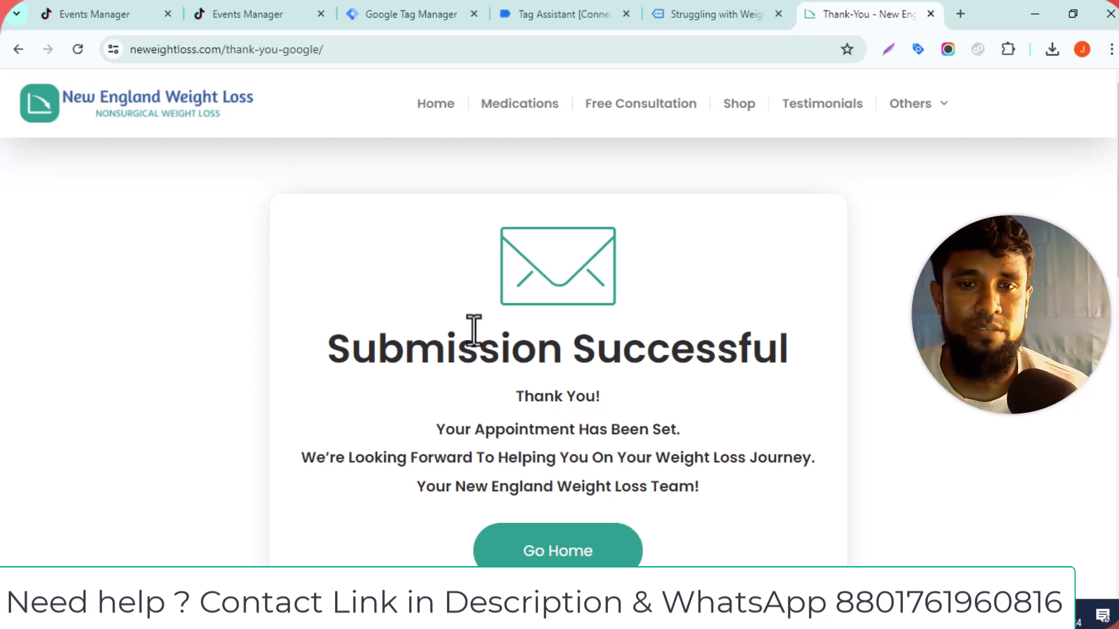
- Copy the thank-you page's full URL and paste it into a blank Notepad document
{"action": "left_click", "coordinate": [262, 52]}
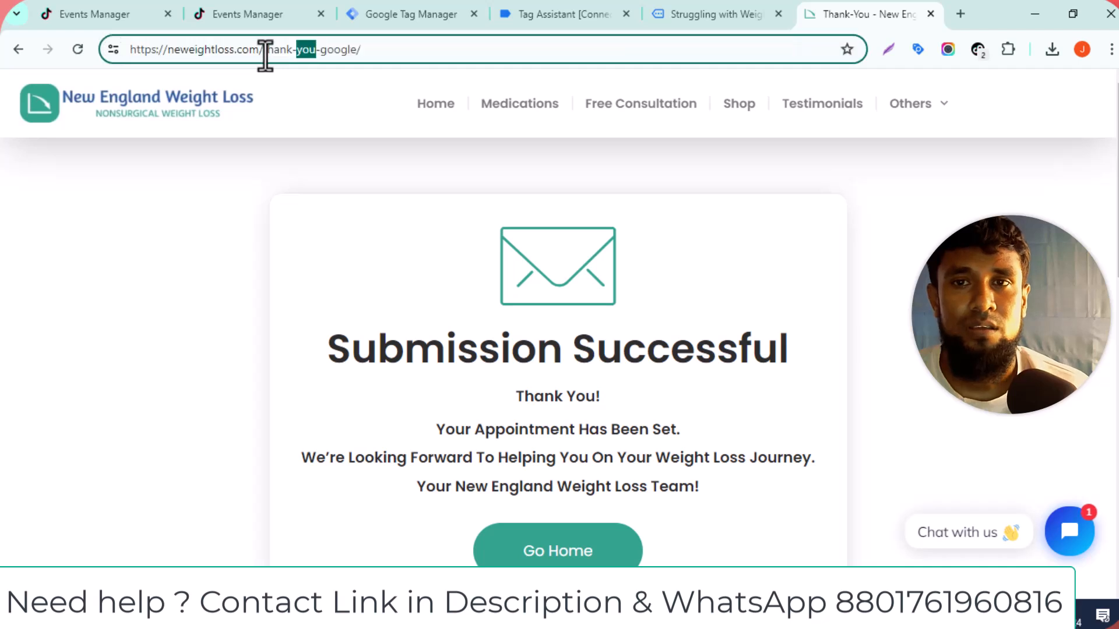
{"action": "right_click", "coordinate": [264, 54]}
{"action": "left_click", "coordinate": [340, 209]}
{"action": "left_click", "coordinate": [286, 50]}
{"action": "right_click", "coordinate": [285, 50]}
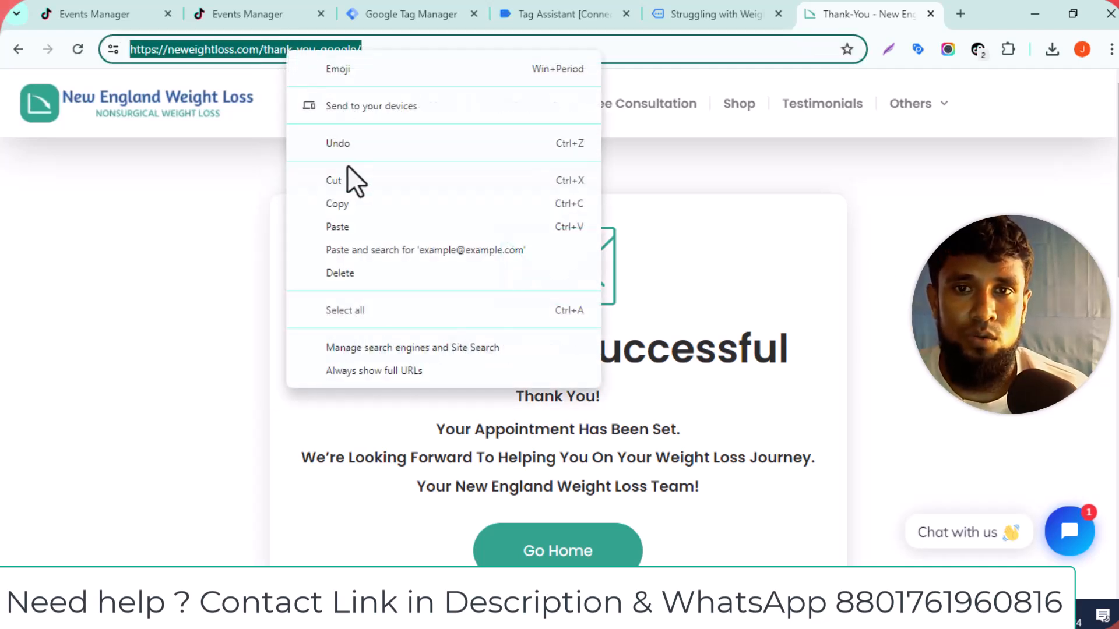
{"action": "left_click", "coordinate": [341, 201]}
{"action": "left_click", "coordinate": [20, 615]}
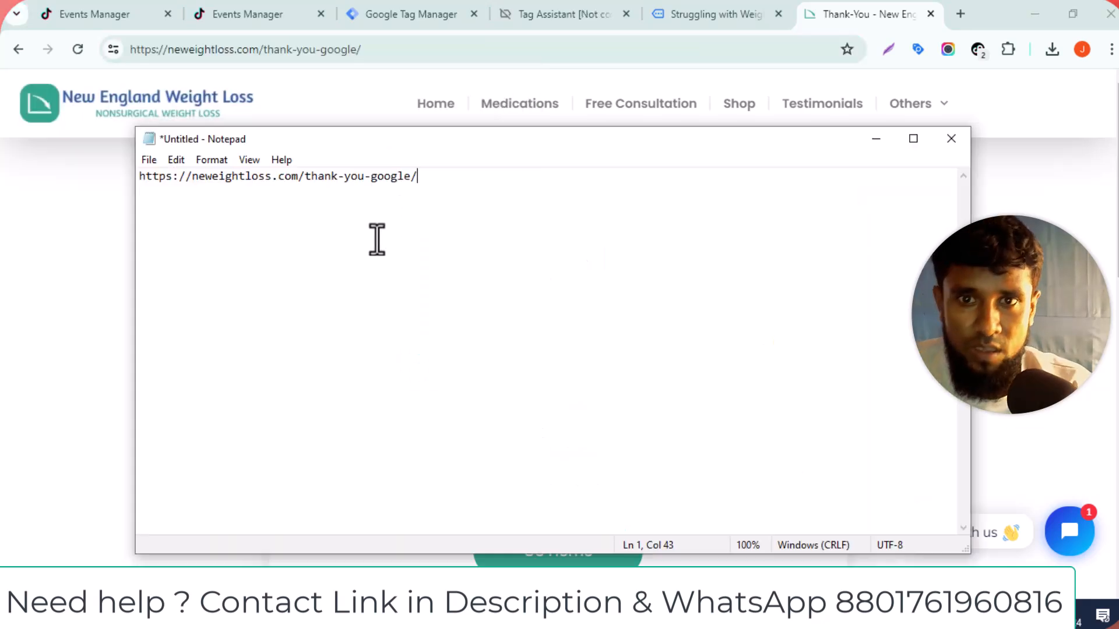
- Split the URL in Notepad to isolate the "thank-you-google" part and copy that keyword
{"action": "left_click", "coordinate": [304, 176]}
{"action": "key", "text": "Return"}
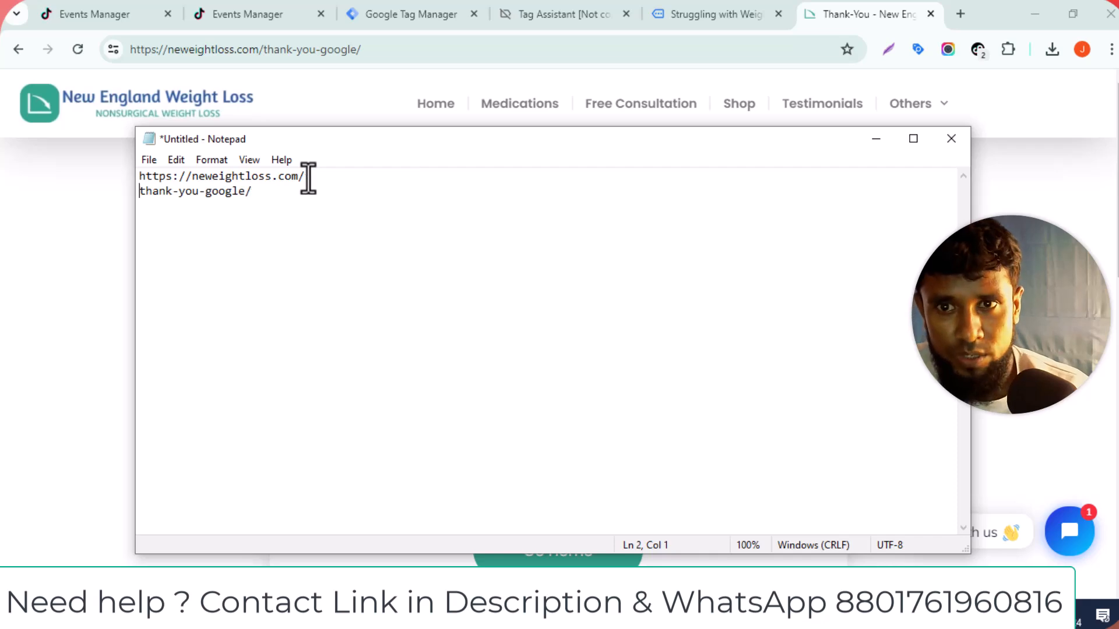
{"action": "key", "text": "Return"}
{"action": "left_click", "coordinate": [291, 213]}
{"action": "left_click_drag", "start_coordinate": [246, 206], "coordinate": [139, 206]}
{"action": "right_click", "coordinate": [190, 213]}
{"action": "left_click", "coordinate": [239, 262]}
- Back in TikTok Events Manager, set the Submit Form event's URL keyword to "thank-you-google" and save the event
{"action": "left_click", "coordinate": [743, 11]}
{"action": "left_click", "coordinate": [737, 8]}
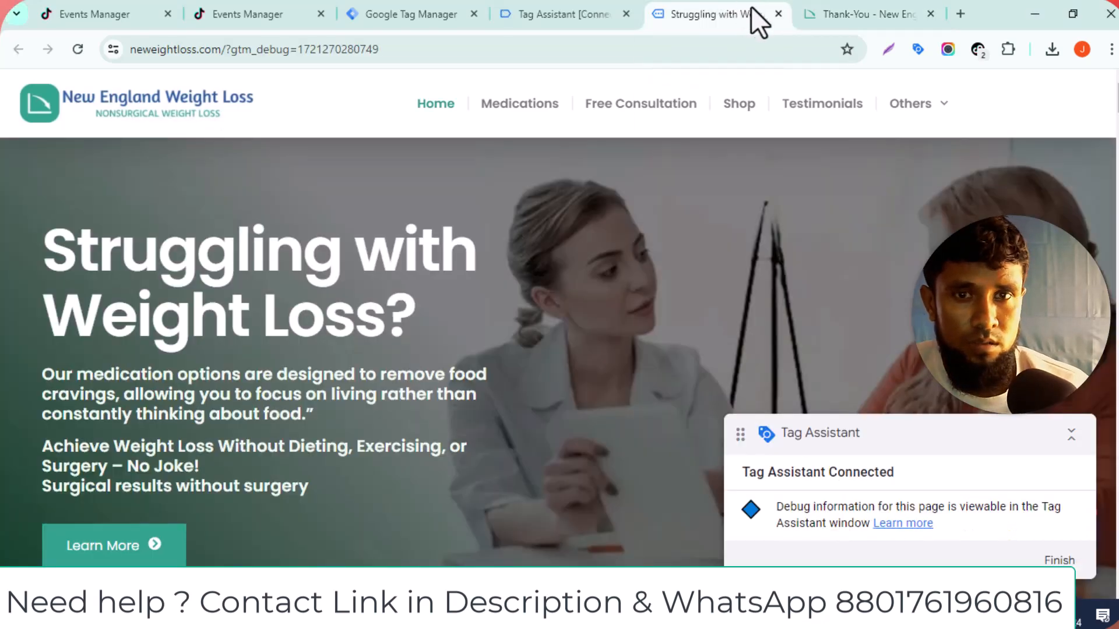
{"action": "left_click", "coordinate": [254, 13]}
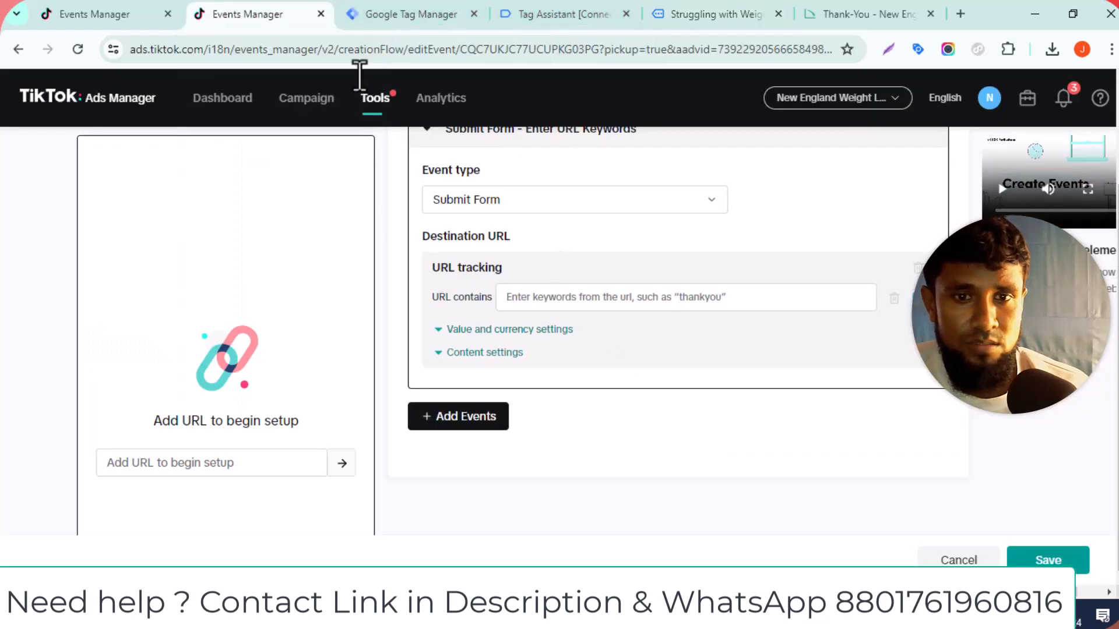
{"action": "right_click", "coordinate": [552, 298]}
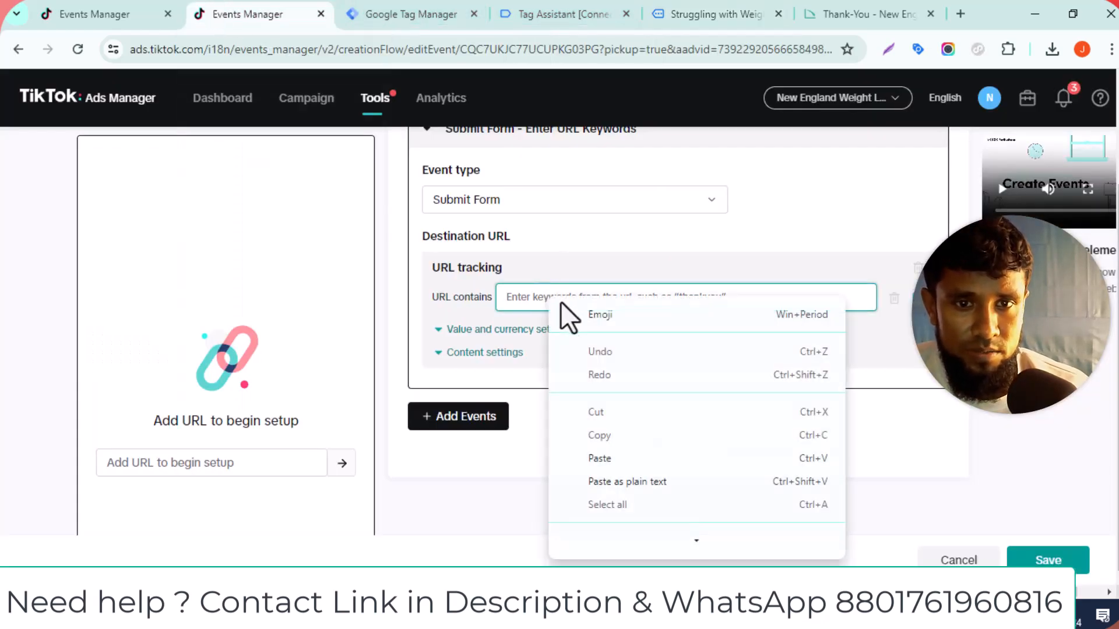
{"action": "left_click", "coordinate": [605, 458]}
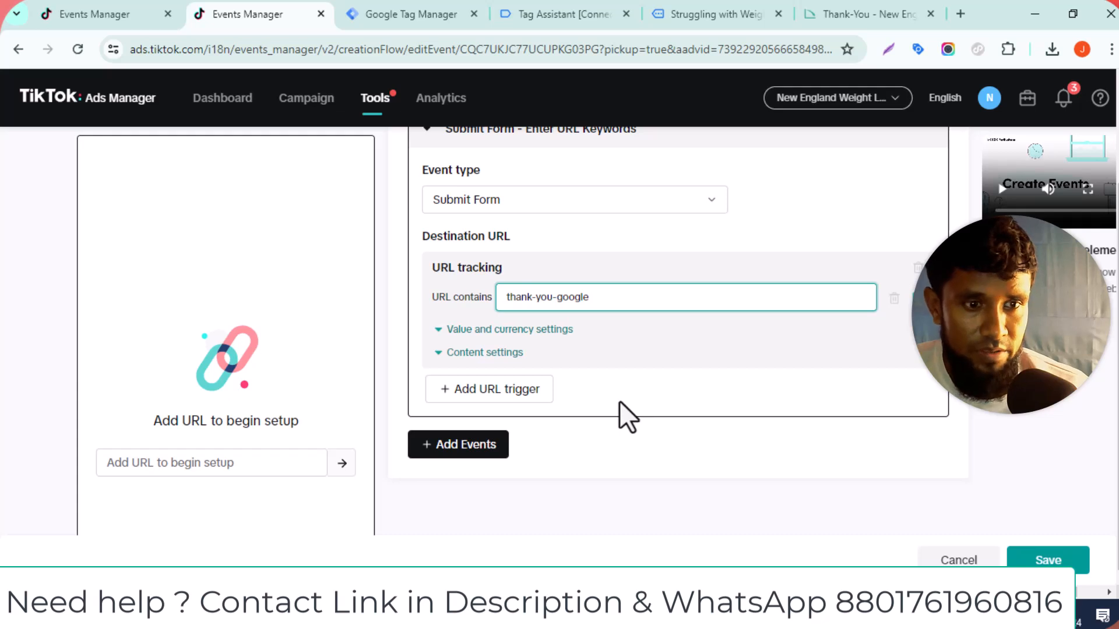
{"action": "scroll", "coordinate": [620, 403], "scroll_direction": "up", "scroll_amount": 3}
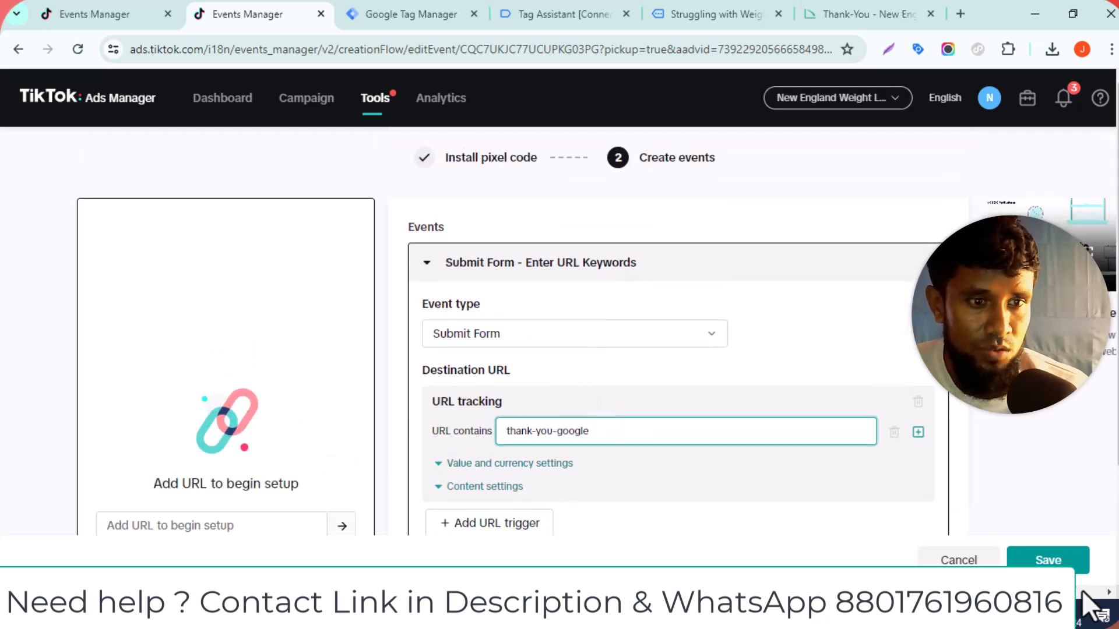
{"action": "left_click", "coordinate": [1048, 566]}
{"action": "left_click", "coordinate": [1056, 564]}
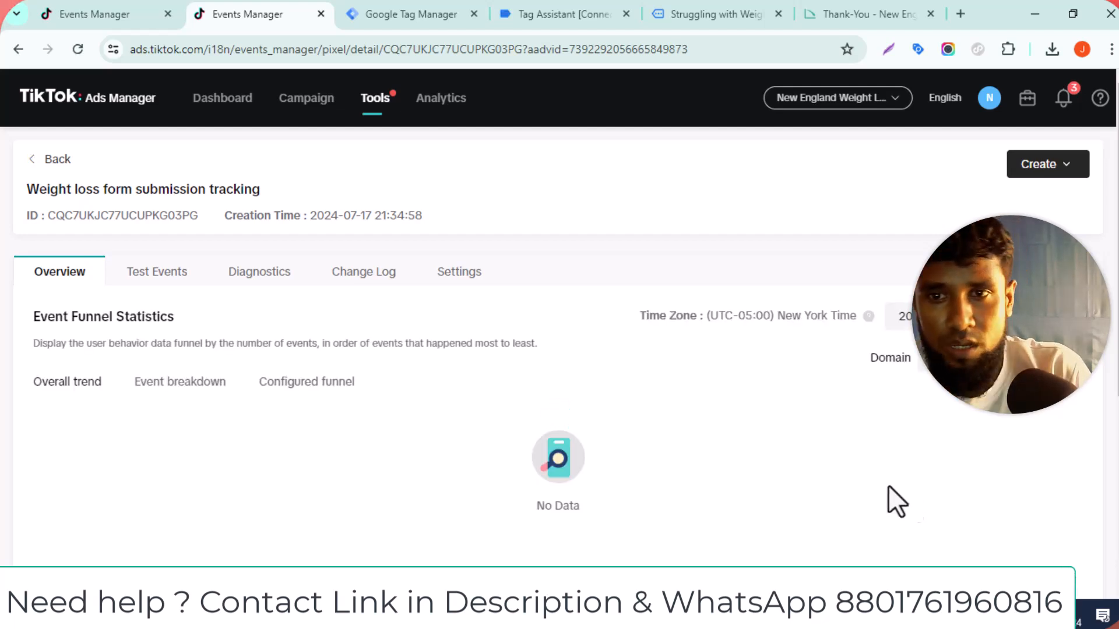
- Look over the pixel's overview page and switch to the Google Tag Manager workspace
{"action": "scroll", "coordinate": [467, 333], "scroll_direction": "down", "scroll_amount": 2}
{"action": "scroll", "coordinate": [191, 373], "scroll_direction": "up", "scroll_amount": 2}
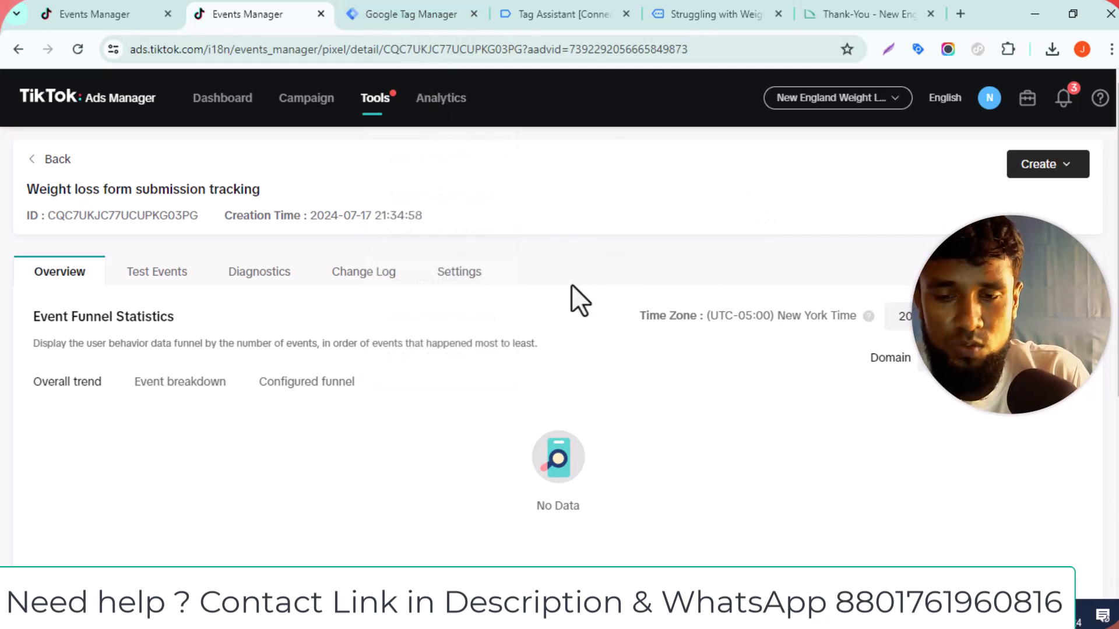
{"action": "left_click", "coordinate": [400, 14]}
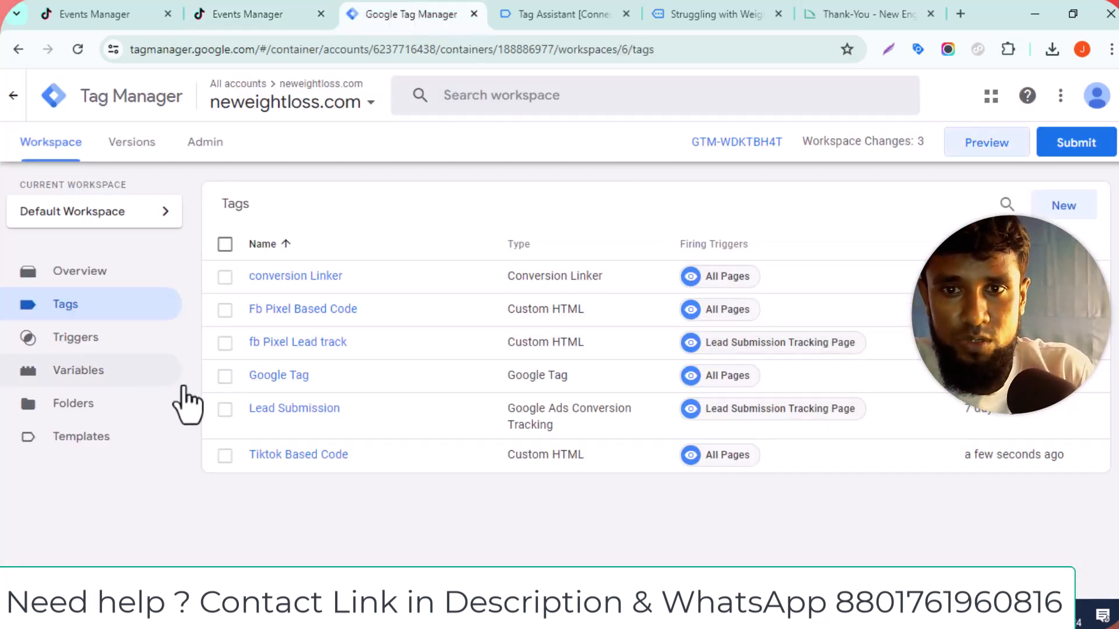
- Publish the container's pending changes without a version name or description and return to the workspace
{"action": "left_click", "coordinate": [1063, 150]}
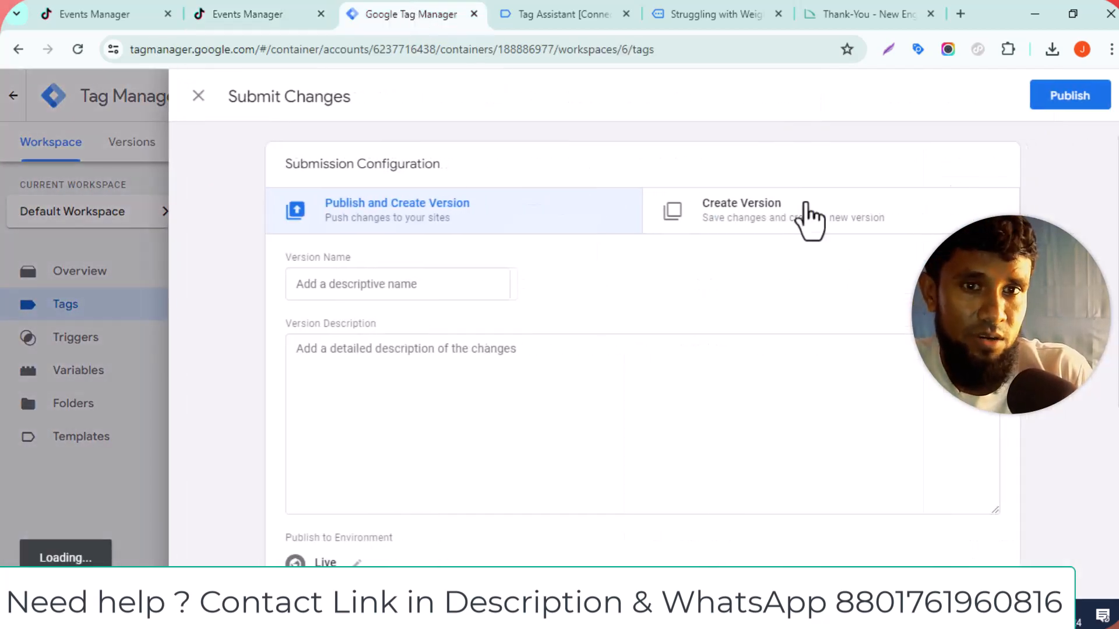
{"action": "left_click", "coordinate": [1071, 96]}
{"action": "left_click", "coordinate": [805, 554]}
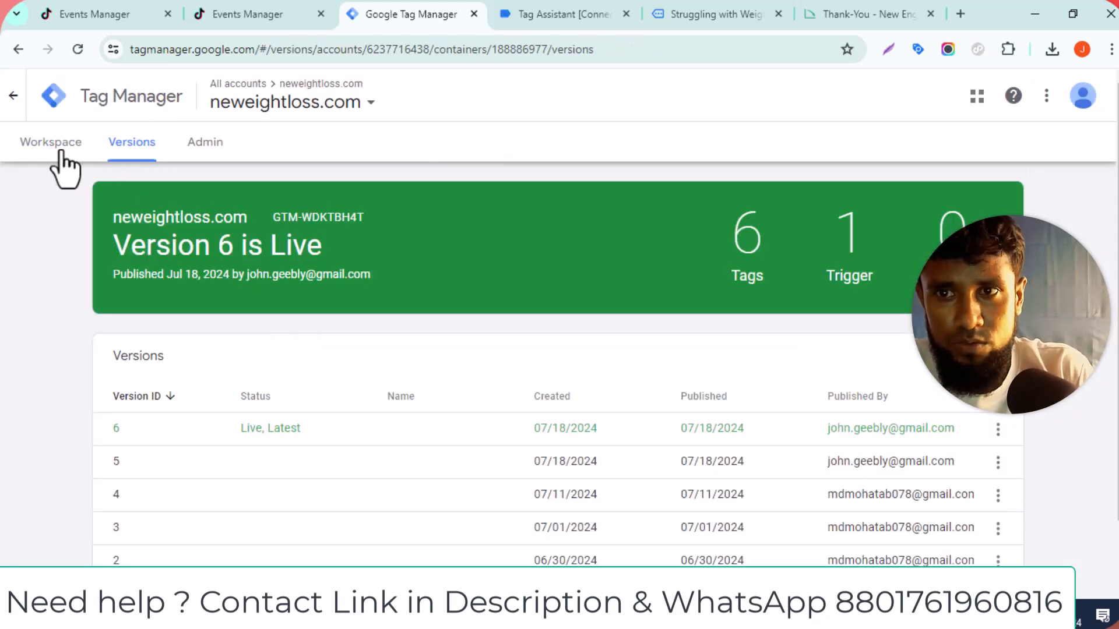
{"action": "left_click", "coordinate": [61, 152]}
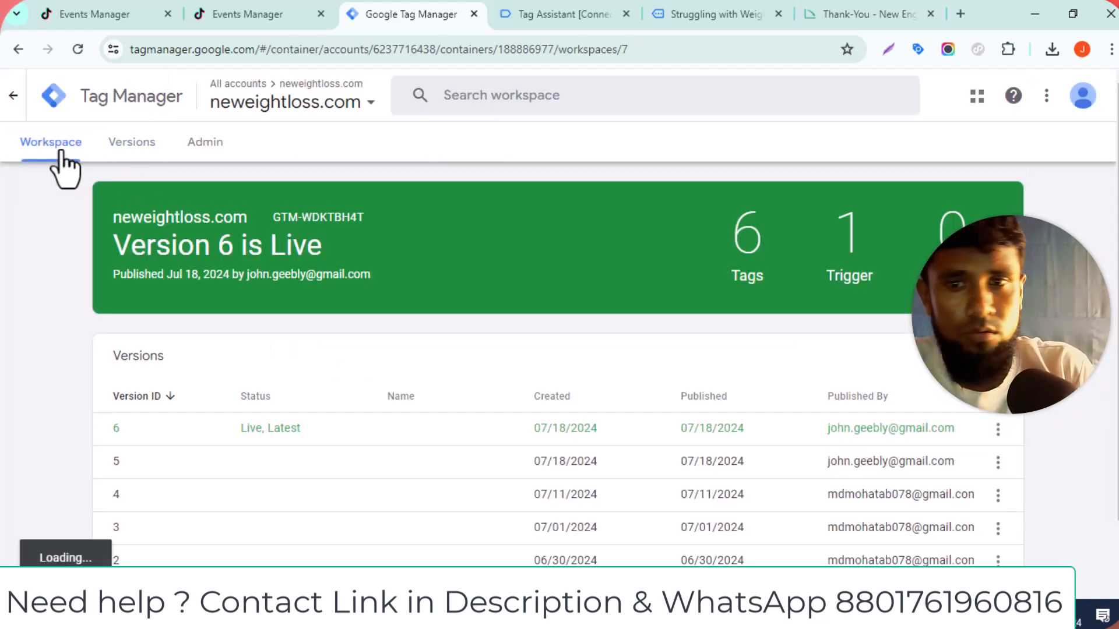
- Find the TikTok Pixel tag template by tiktok in the Community Template Gallery with "tik" and add it to the workspace
{"action": "scroll", "coordinate": [195, 307], "scroll_direction": "down", "scroll_amount": 2}
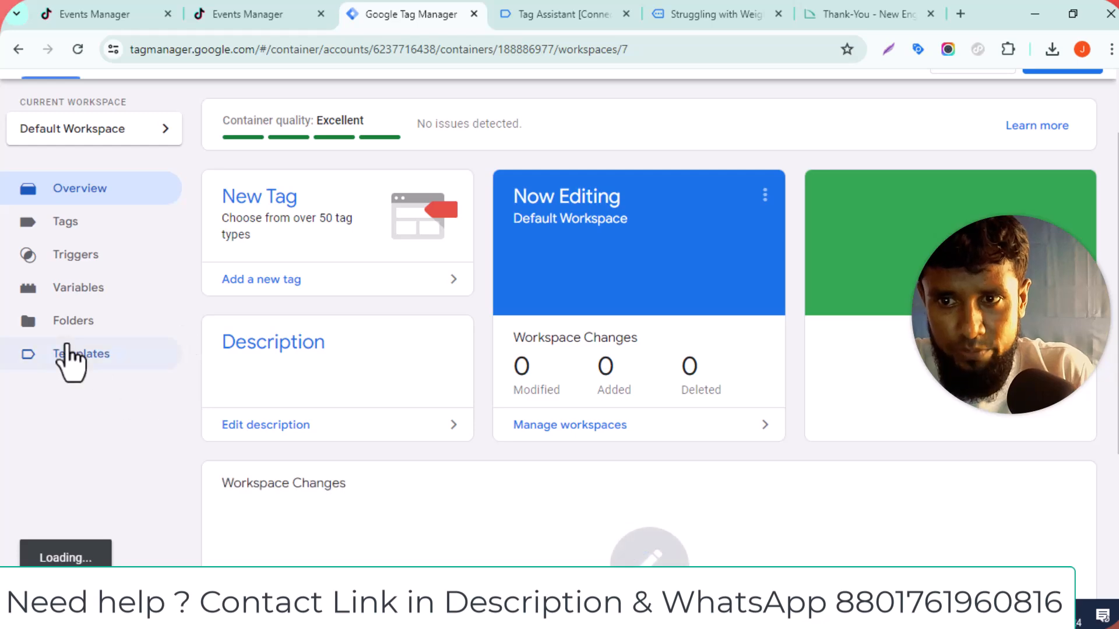
{"action": "left_click", "coordinate": [73, 353]}
{"action": "left_click", "coordinate": [958, 211]}
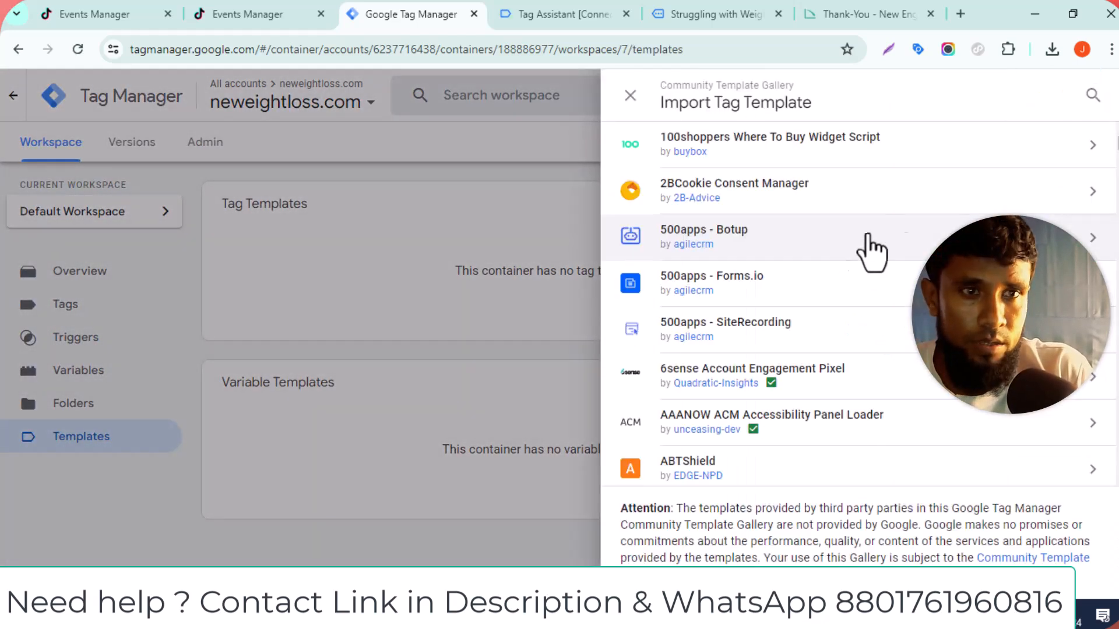
{"action": "left_click", "coordinate": [1091, 96]}
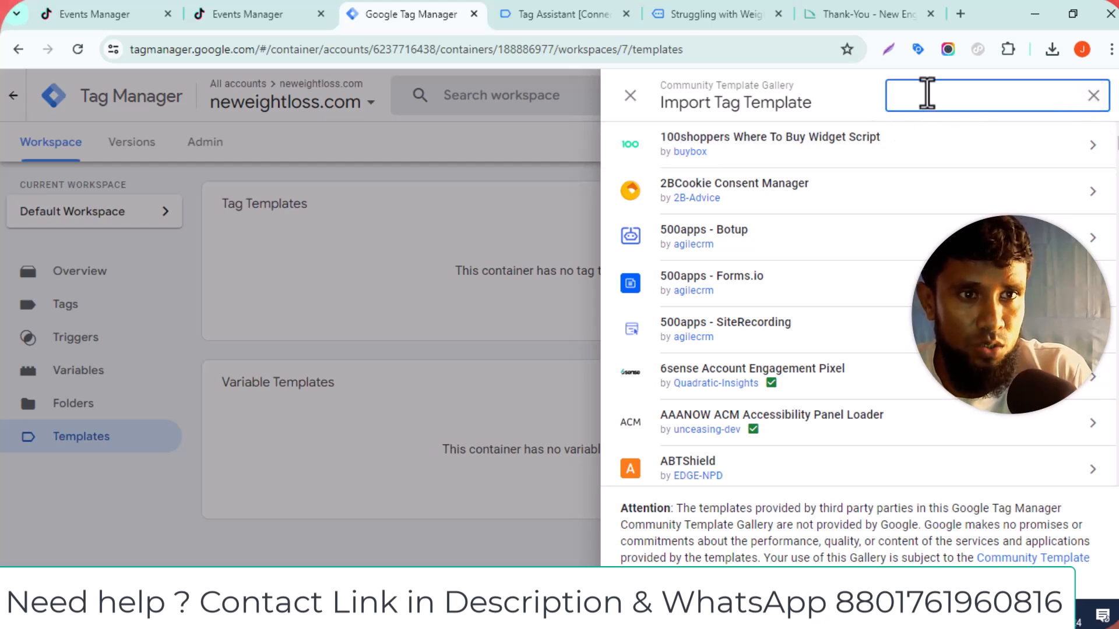
{"action": "type", "text": "tik"}
{"action": "left_click", "coordinate": [833, 402]}
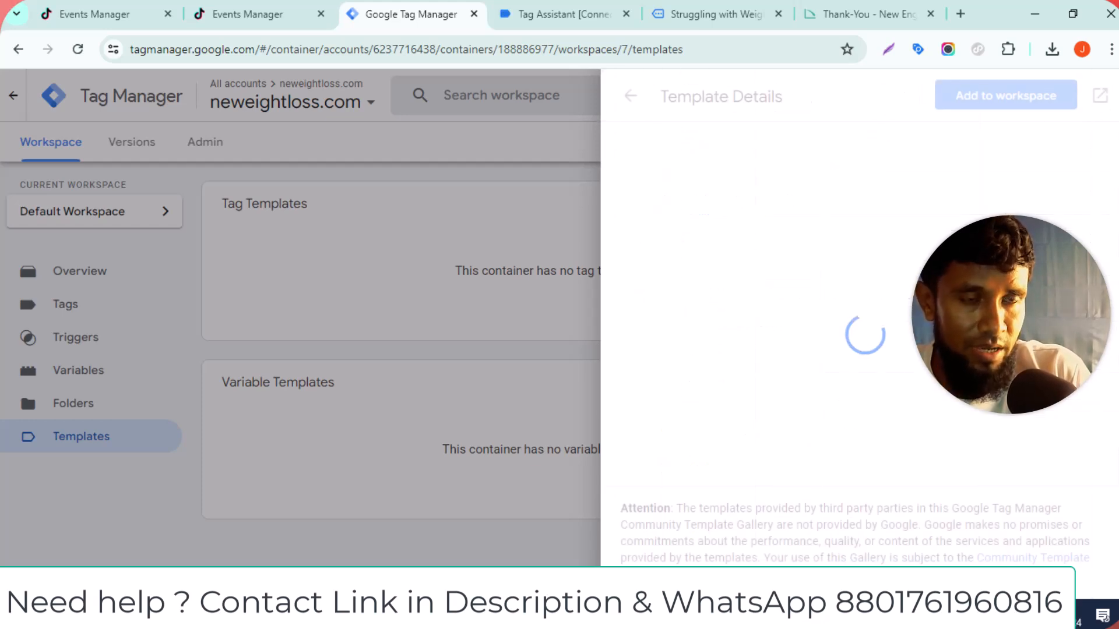
{"action": "left_click", "coordinate": [1000, 100]}
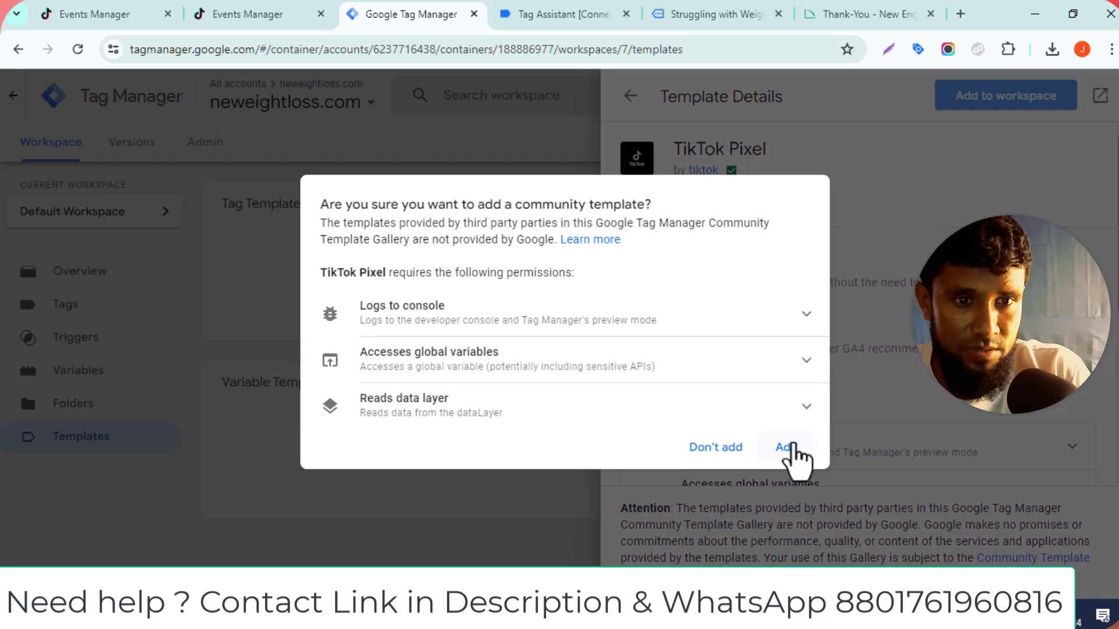
{"action": "left_click", "coordinate": [786, 446]}
- Create a new tag named "Tiktok Lead submission" and set its tag type to TikTok Pixel
{"action": "left_click", "coordinate": [66, 304]}
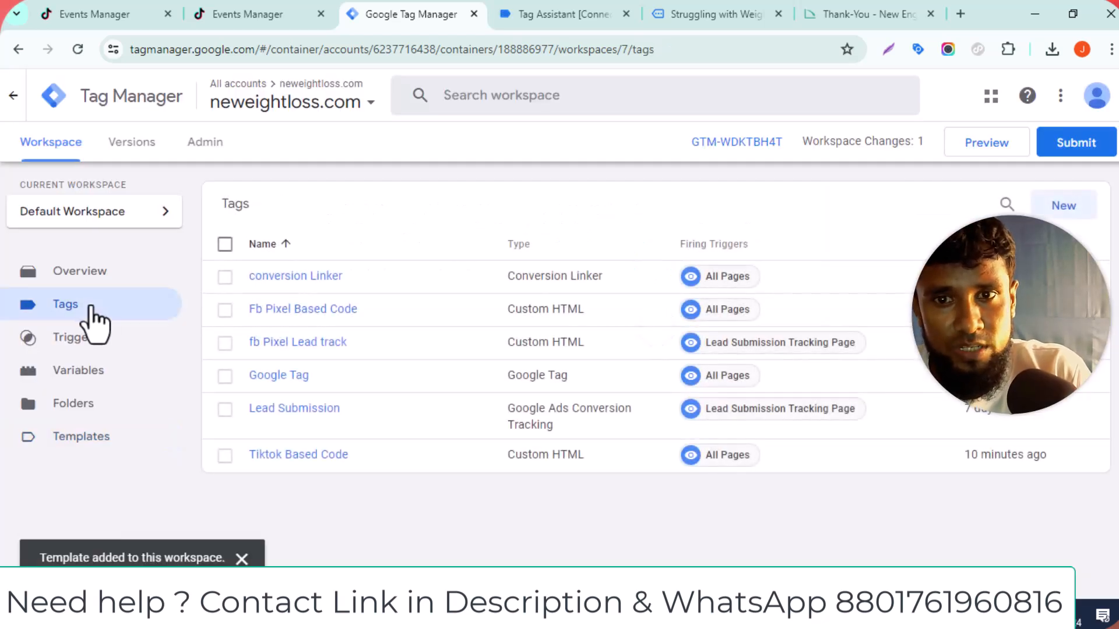
{"action": "left_click", "coordinate": [1070, 208]}
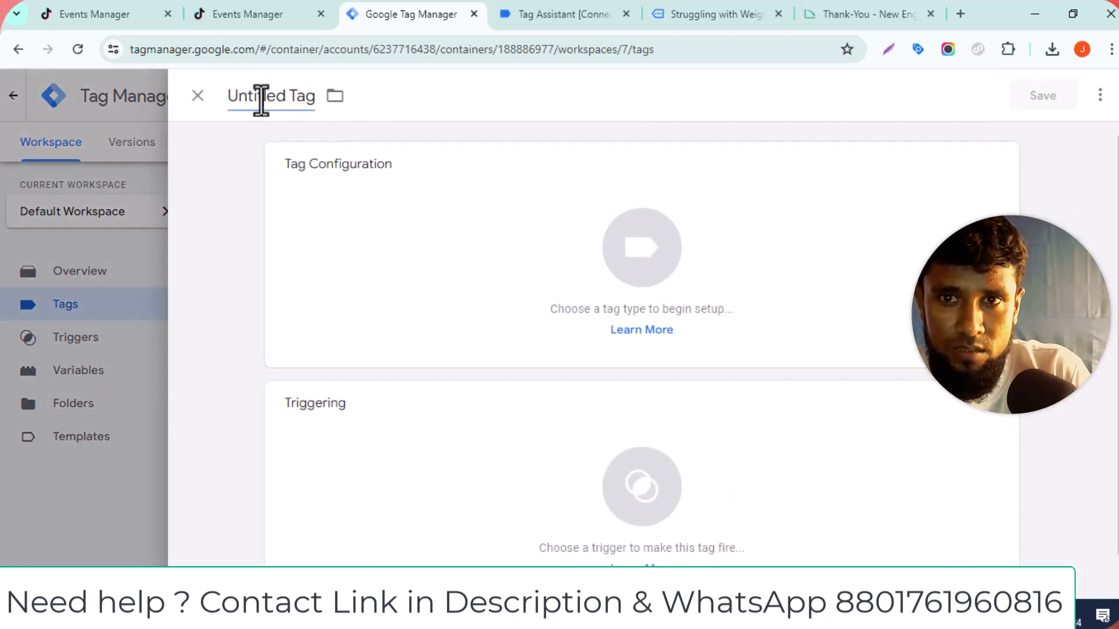
{"action": "left_click", "coordinate": [260, 98]}
{"action": "key", "text": "BackSpace"}
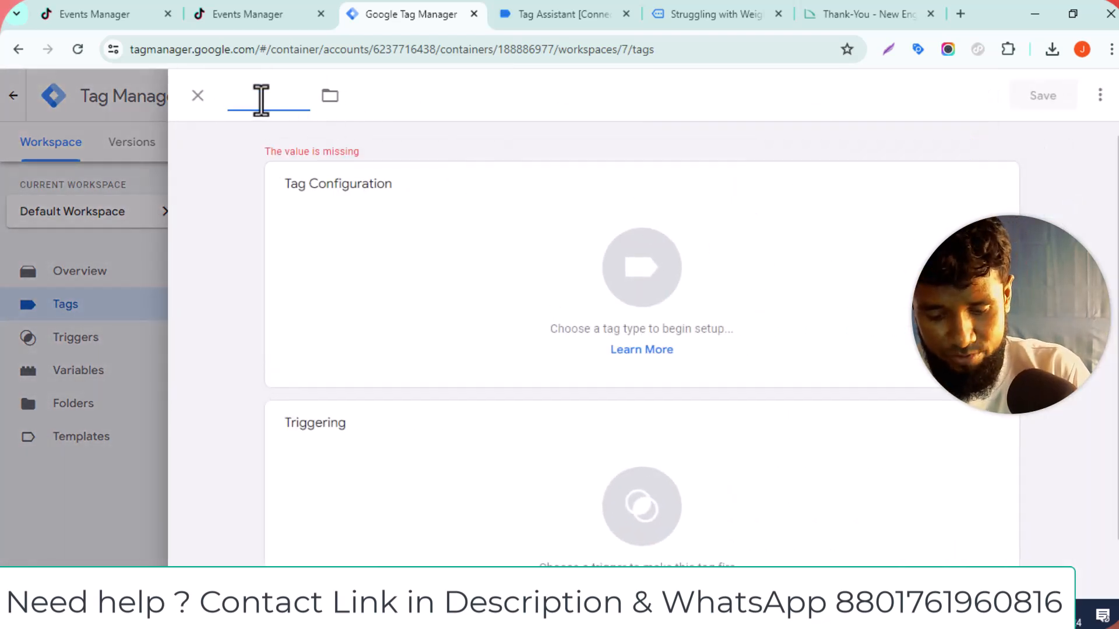
{"action": "type", "text": "Tiktok Lead"}
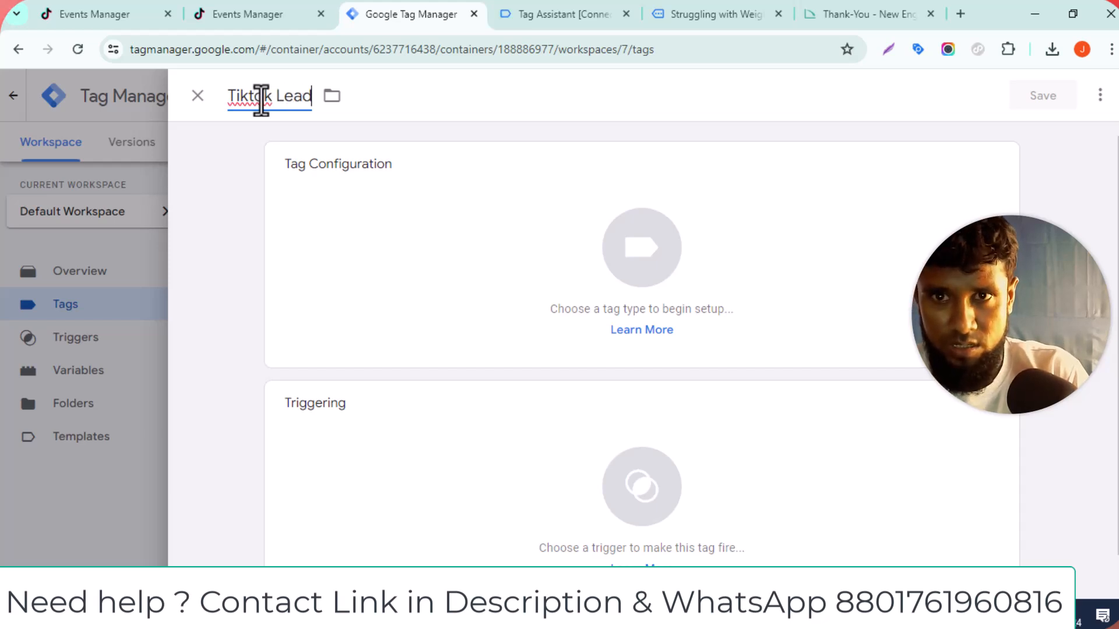
{"action": "type", "text": " submission"}
{"action": "left_click", "coordinate": [449, 219]}
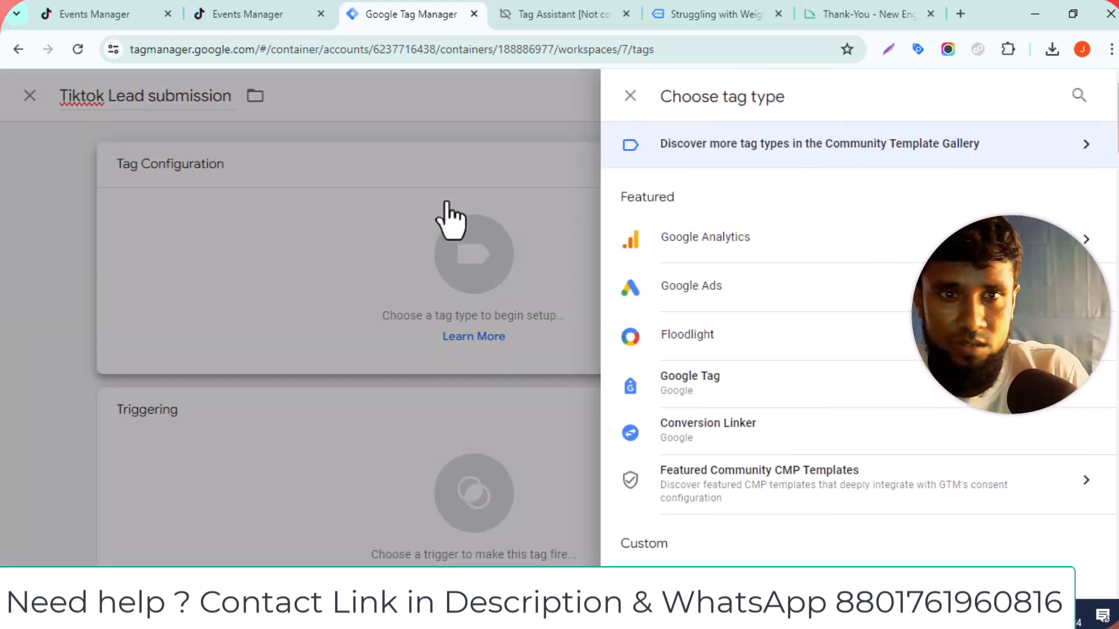
{"action": "scroll", "coordinate": [730, 277], "scroll_direction": "down", "scroll_amount": 5}
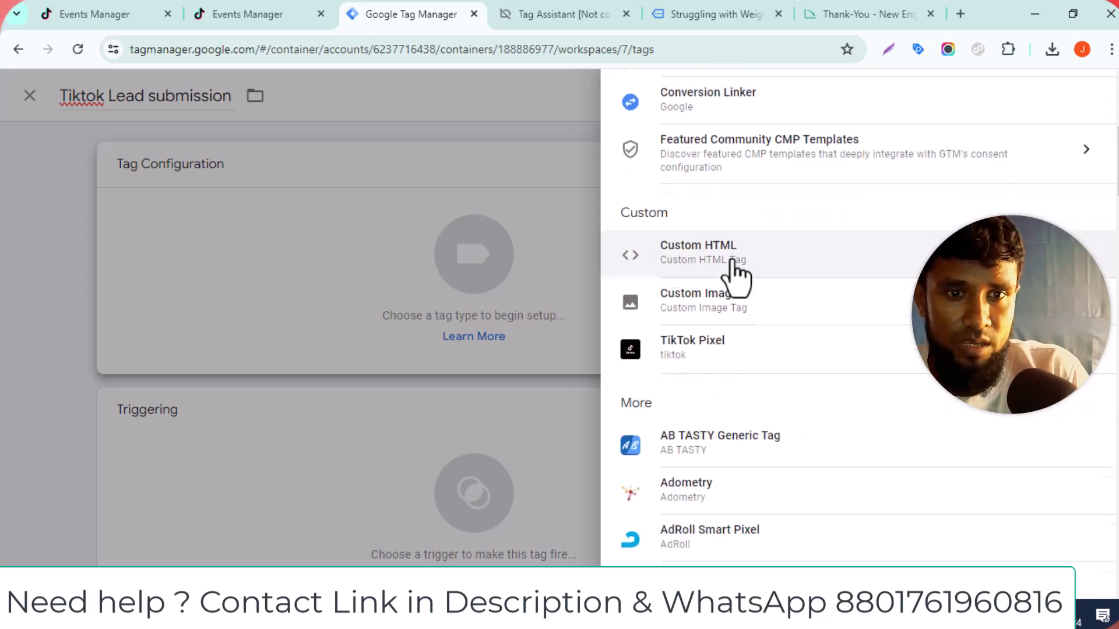
{"action": "left_click", "coordinate": [722, 348]}
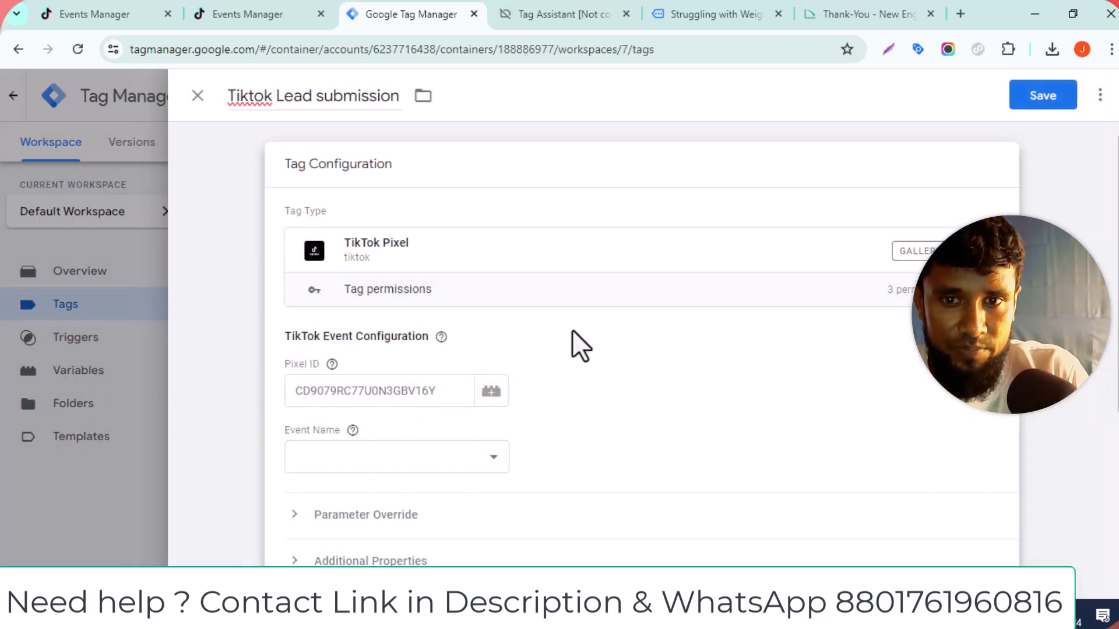
- For the tag's pixel ID, switch to TikTok Events Manager and open the "Weight loss form submission tracking" pixel
{"action": "scroll", "coordinate": [574, 342], "scroll_direction": "down", "scroll_amount": 3}
{"action": "scroll", "coordinate": [401, 289], "scroll_direction": "up", "scroll_amount": 2}
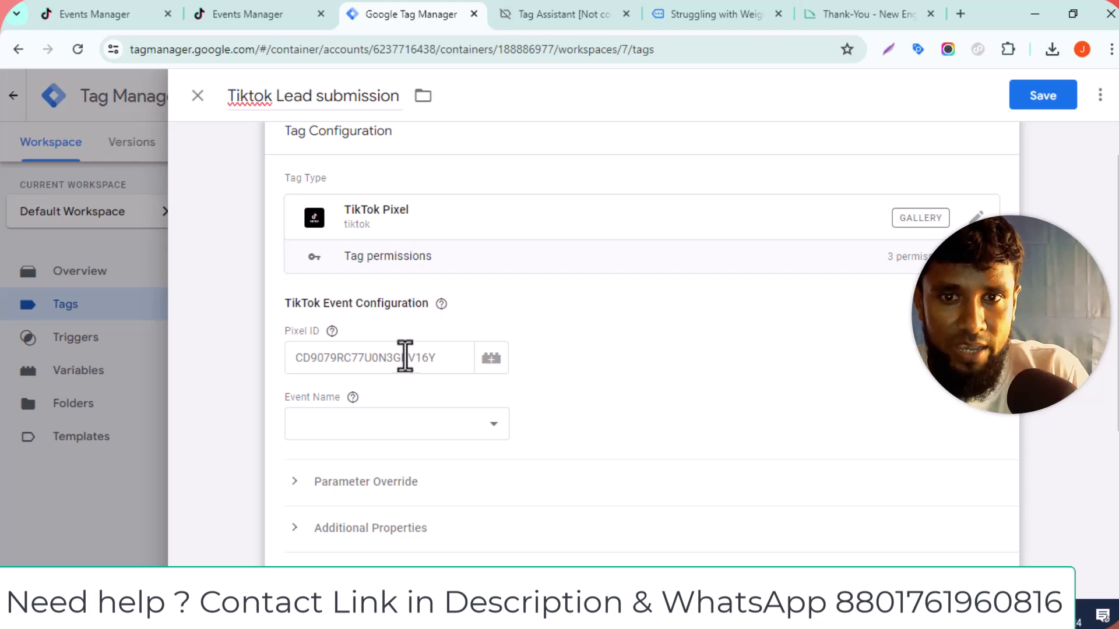
{"action": "left_click", "coordinate": [404, 360]}
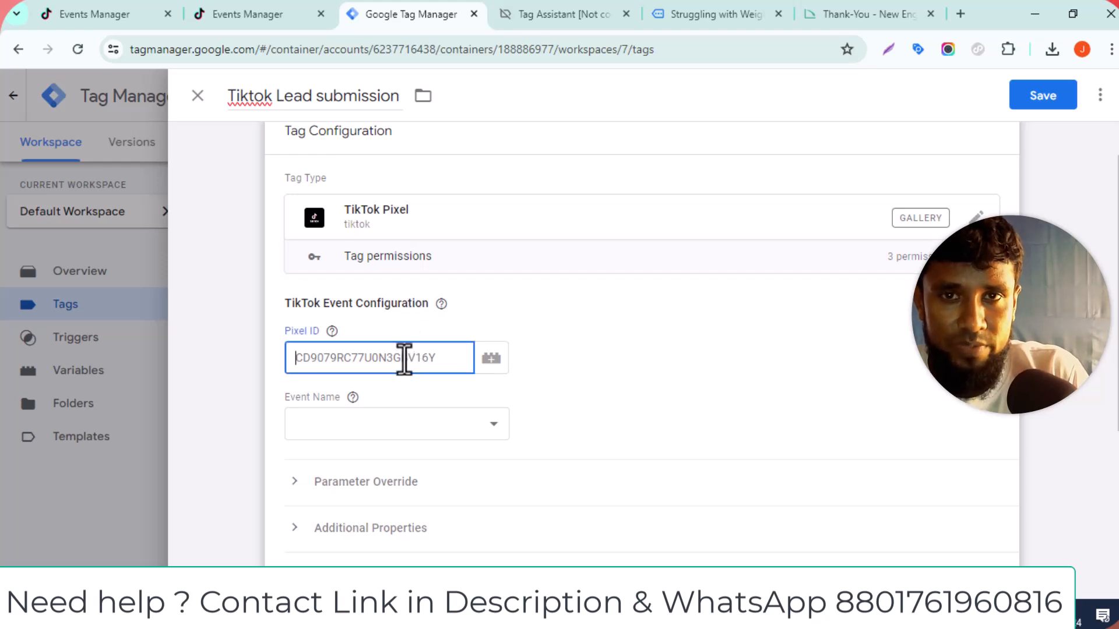
{"action": "left_click", "coordinate": [275, 5]}
{"action": "triple_click", "coordinate": [85, 217]}
{"action": "left_click", "coordinate": [73, 220]}
{"action": "mouse_move", "coordinate": [376, 108]}
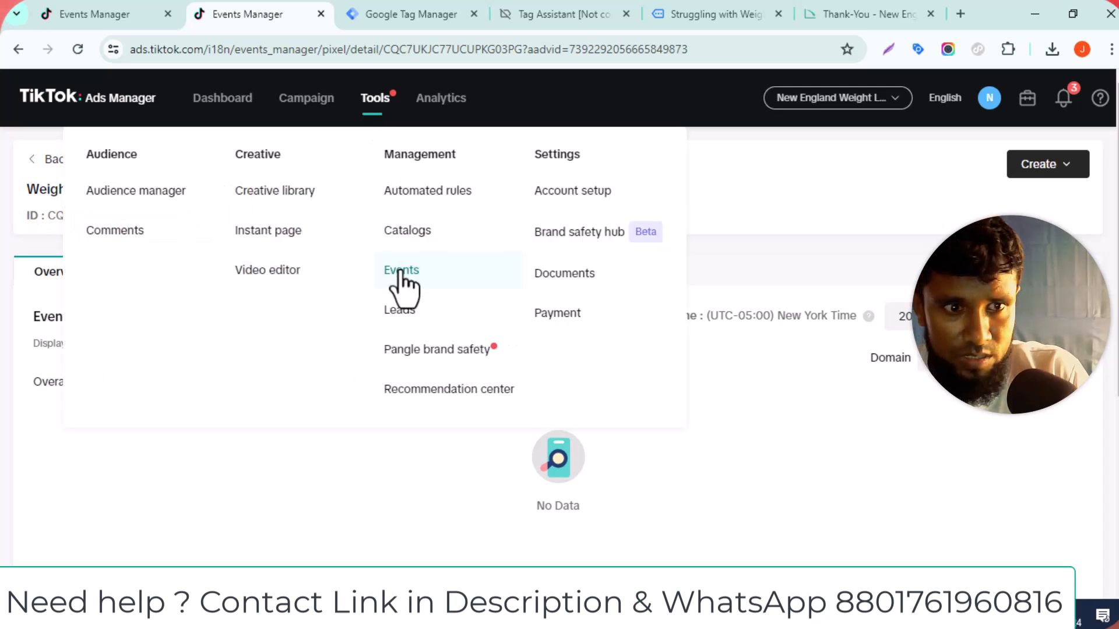
{"action": "left_click", "coordinate": [402, 271]}
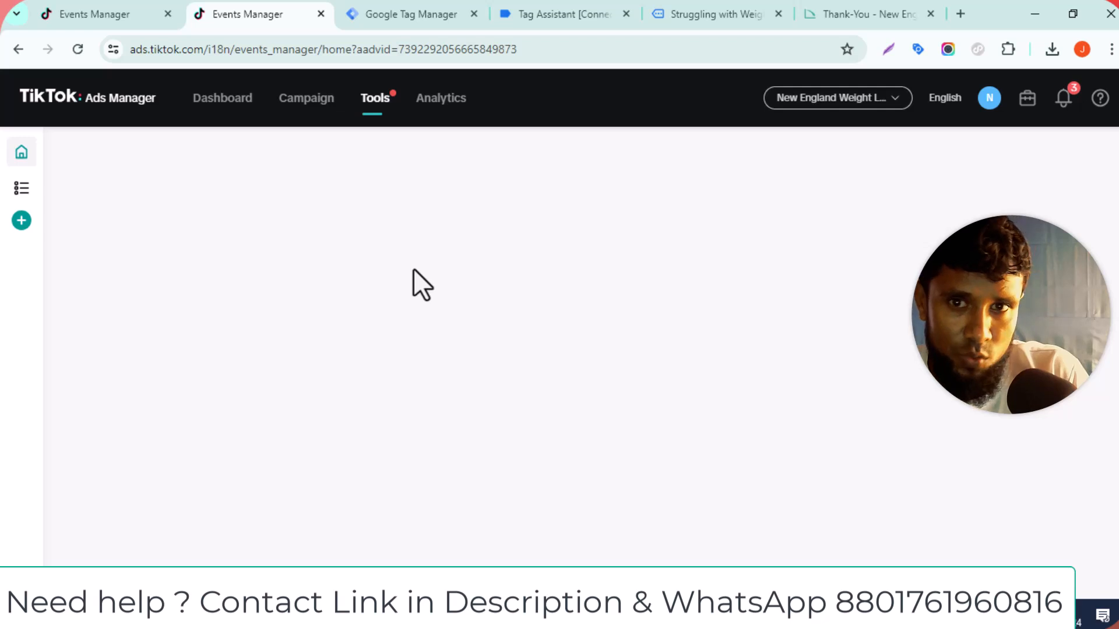
{"action": "left_click", "coordinate": [926, 372]}
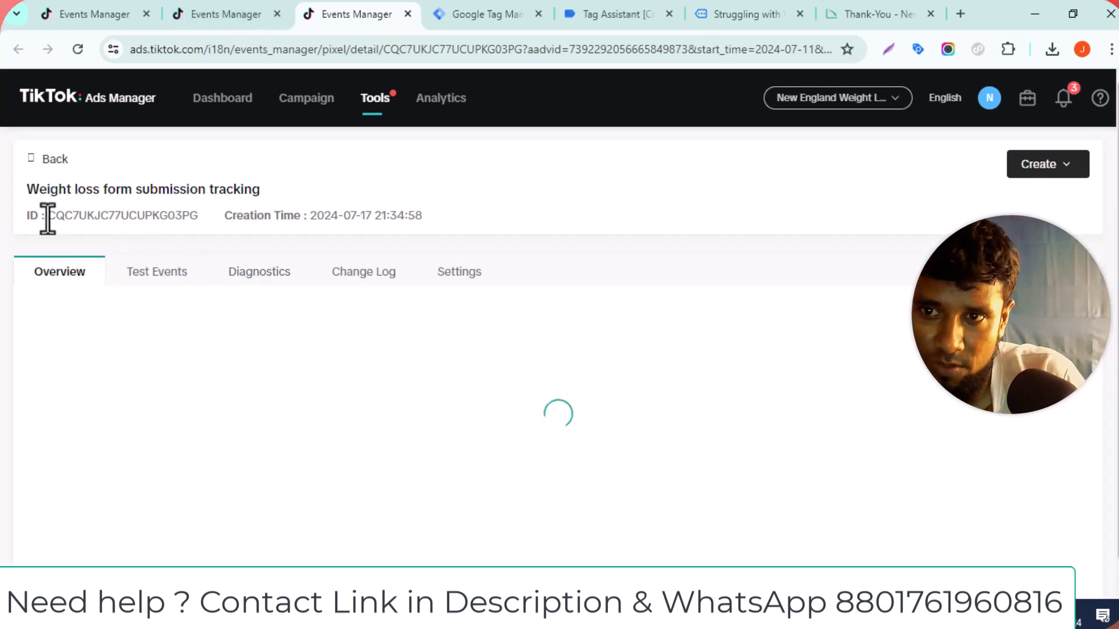
- Copy the pixel's ID and paste it as the Pixel ID of the Tiktok Lead submission tag in Tag Manager
{"action": "left_click_drag", "start_coordinate": [48, 217], "coordinate": [175, 218]}
{"action": "right_click", "coordinate": [175, 216]}
{"action": "left_click", "coordinate": [224, 231]}
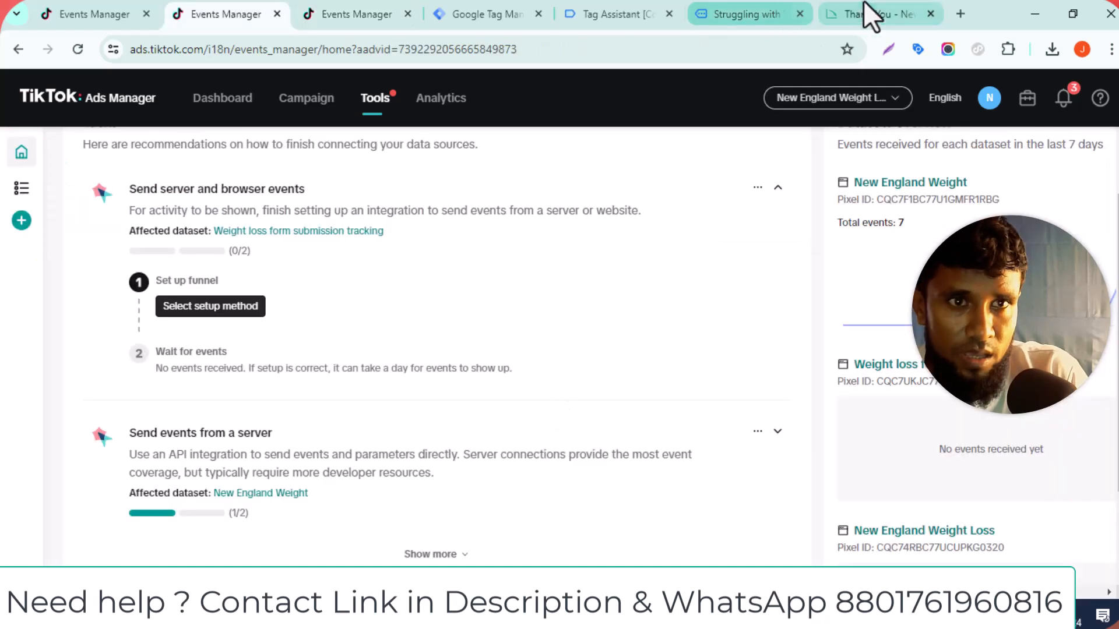
{"action": "left_click", "coordinate": [606, 14]}
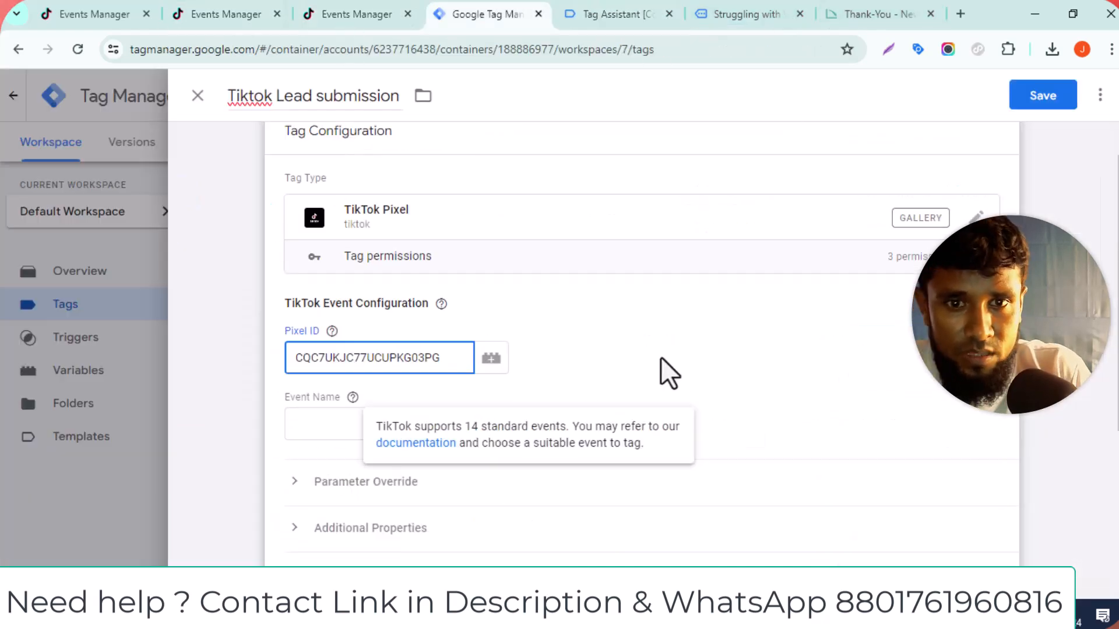
{"action": "left_click", "coordinate": [661, 358]}
- Set the tag's TikTok event name to SubmitForm
{"action": "left_click", "coordinate": [334, 423]}
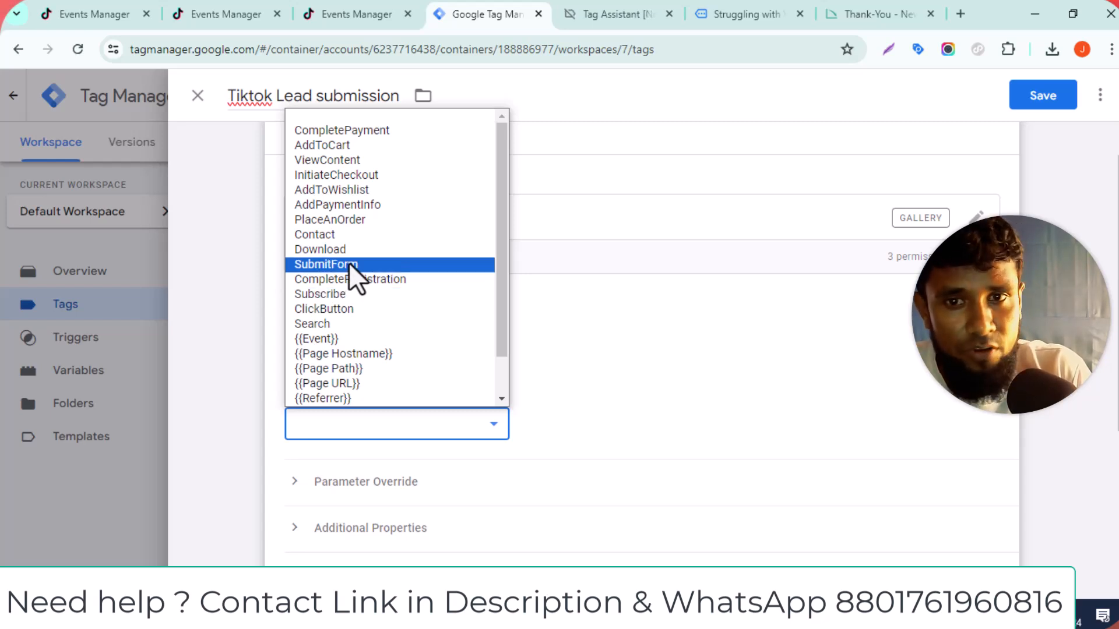
{"action": "left_click", "coordinate": [350, 265]}
{"action": "scroll", "coordinate": [387, 286], "scroll_direction": "down", "scroll_amount": 3}
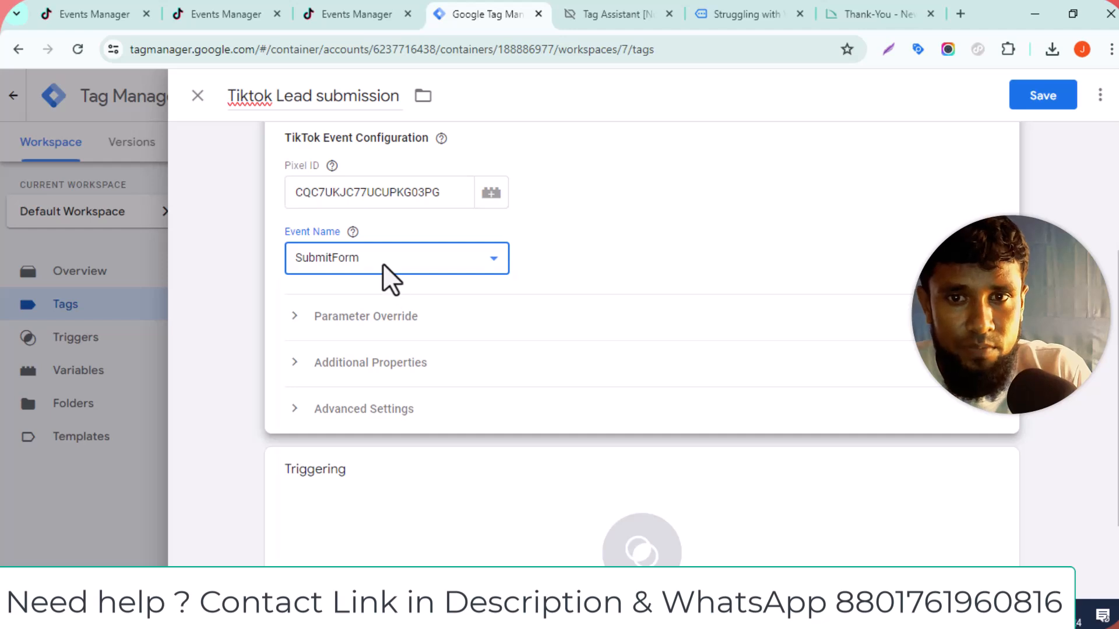
{"action": "left_click", "coordinate": [384, 267]}
{"action": "left_click", "coordinate": [361, 533]}
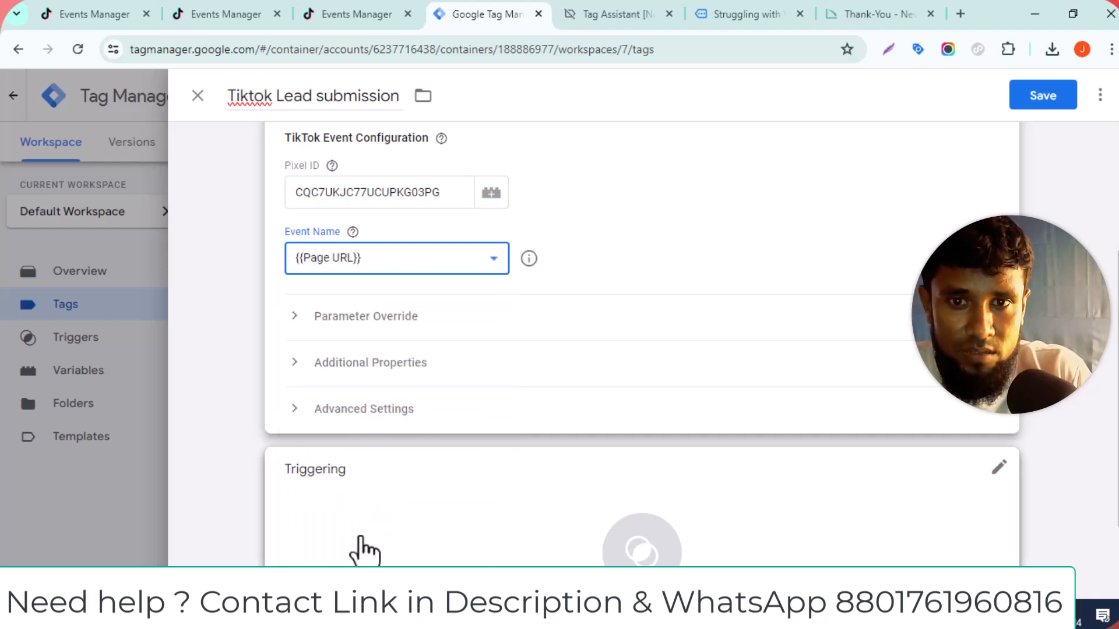
{"action": "left_click", "coordinate": [424, 262]}
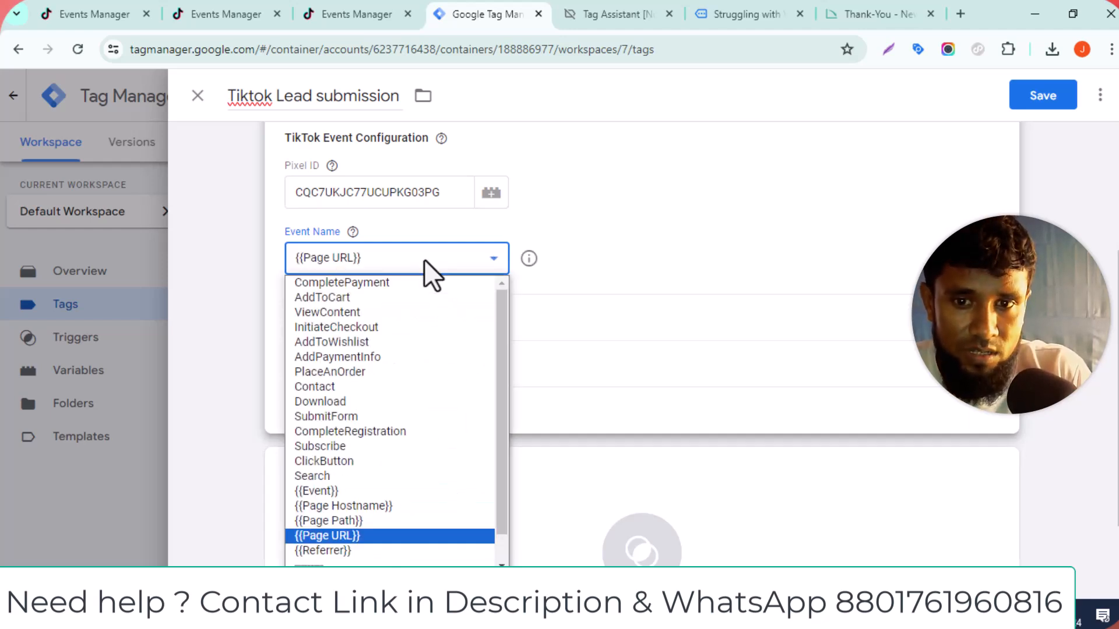
{"action": "left_click", "coordinate": [364, 417]}
- Assign the "Lead Submission Tracking Page" trigger to the tag and save it
{"action": "scroll", "coordinate": [532, 350], "scroll_direction": "down", "scroll_amount": 2}
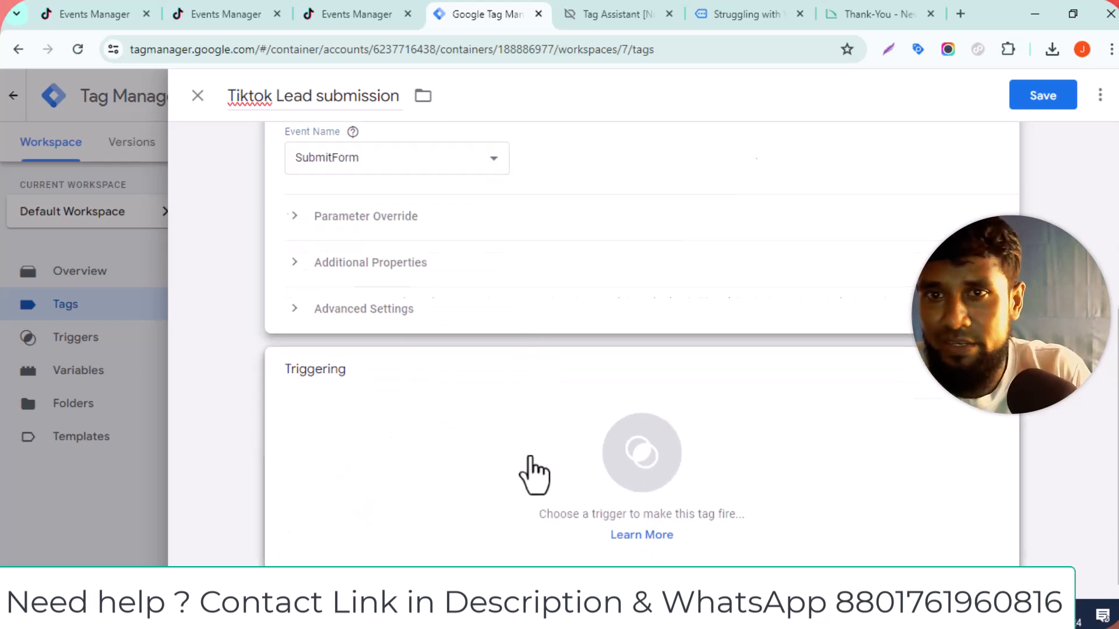
{"action": "left_click", "coordinate": [529, 456]}
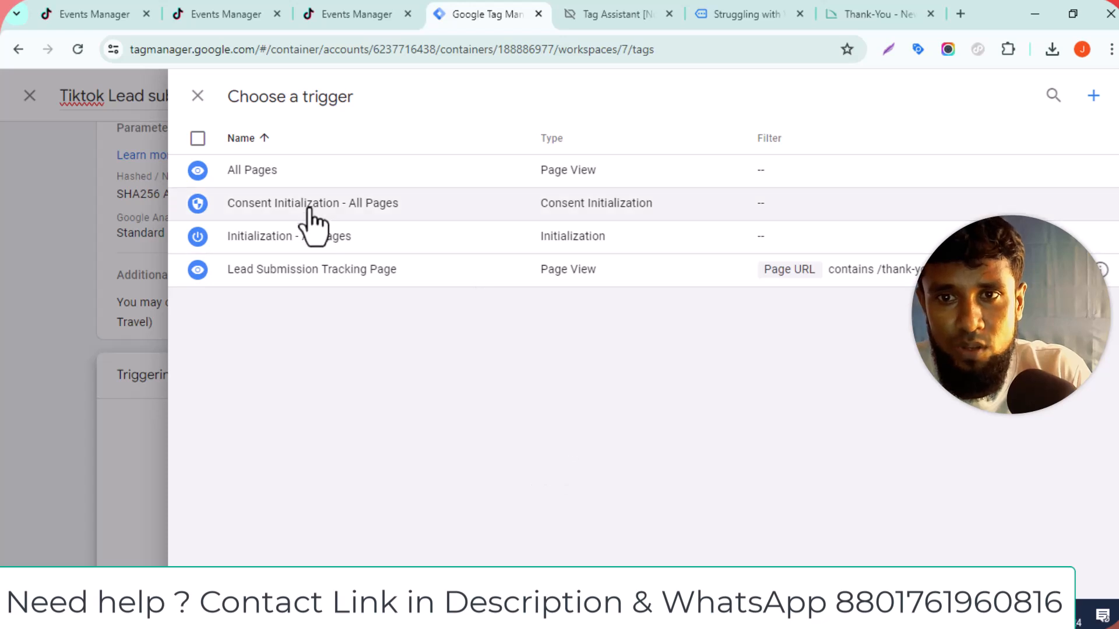
{"action": "left_click", "coordinate": [299, 274]}
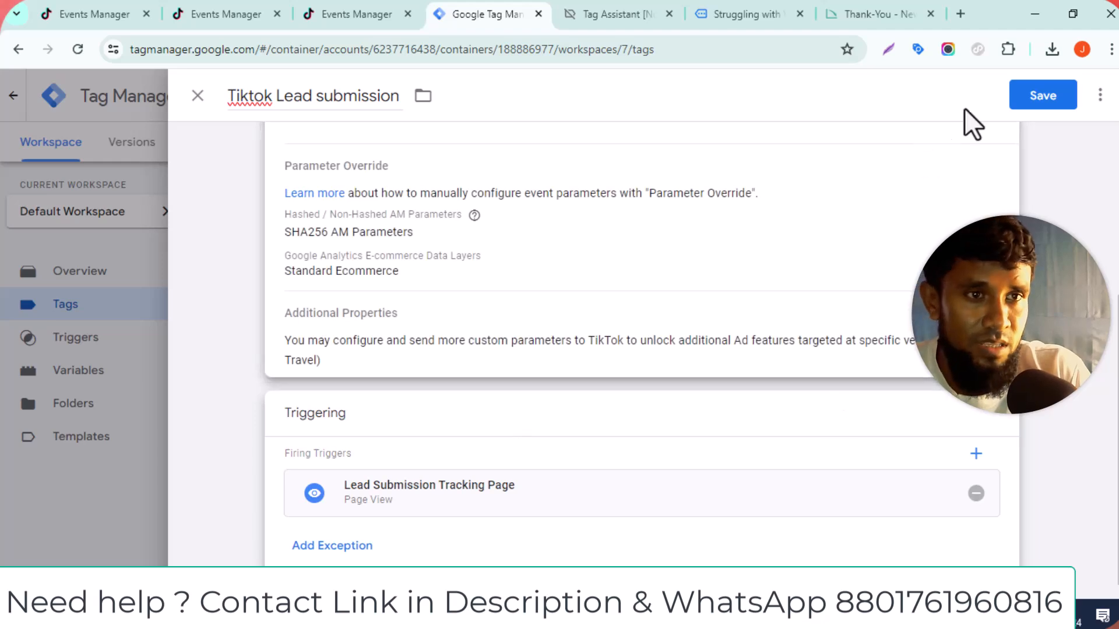
{"action": "left_click", "coordinate": [1055, 108]}
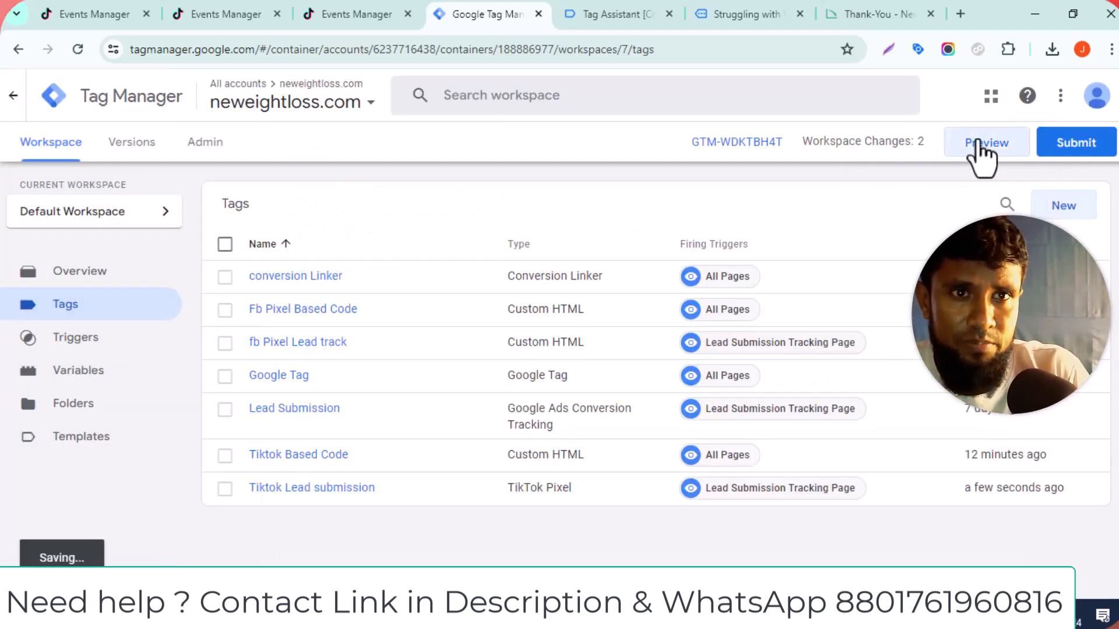
- Copy the thank-you page's full URL and close the previous Tag Assistant and preview website tabs
{"action": "left_click", "coordinate": [879, 14]}
{"action": "right_click", "coordinate": [338, 51]}
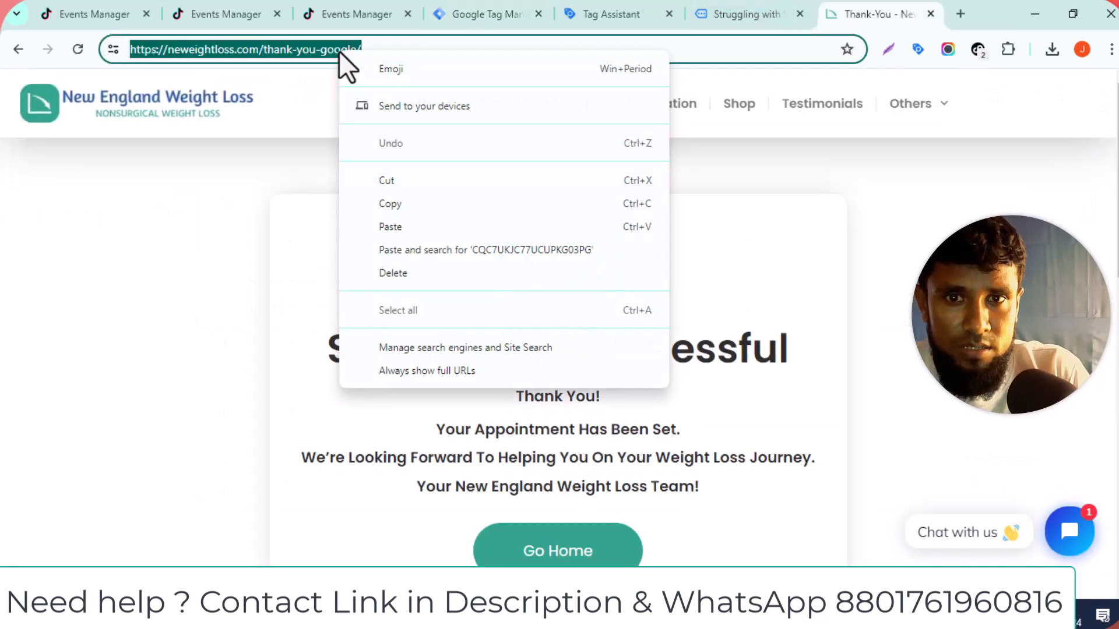
{"action": "left_click", "coordinate": [403, 204]}
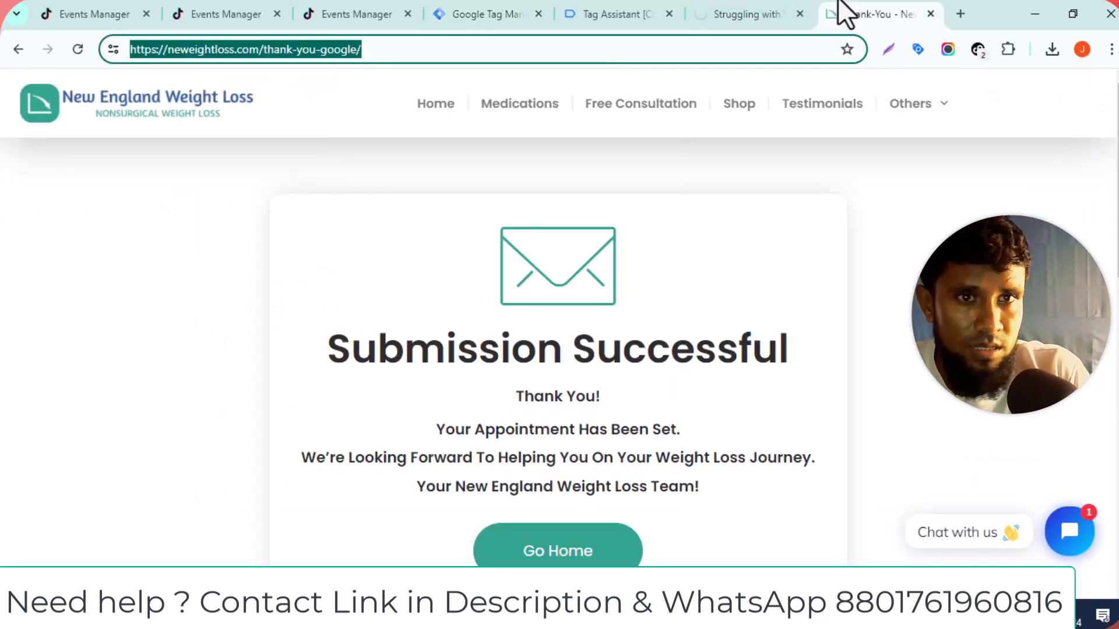
{"action": "left_click", "coordinate": [619, 14]}
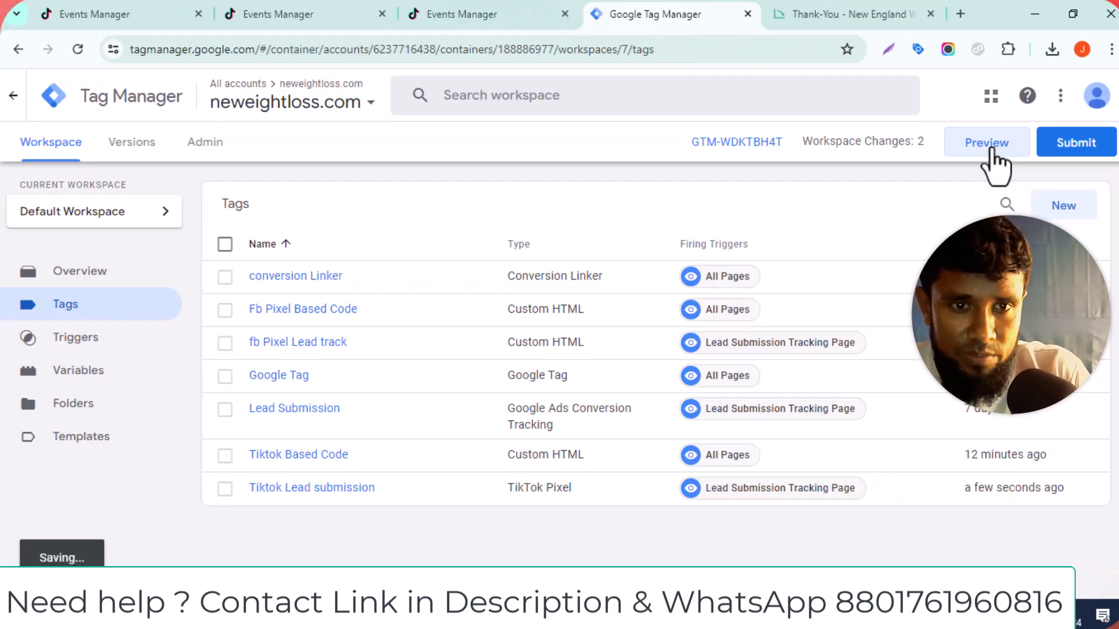
{"action": "left_click", "coordinate": [991, 150]}
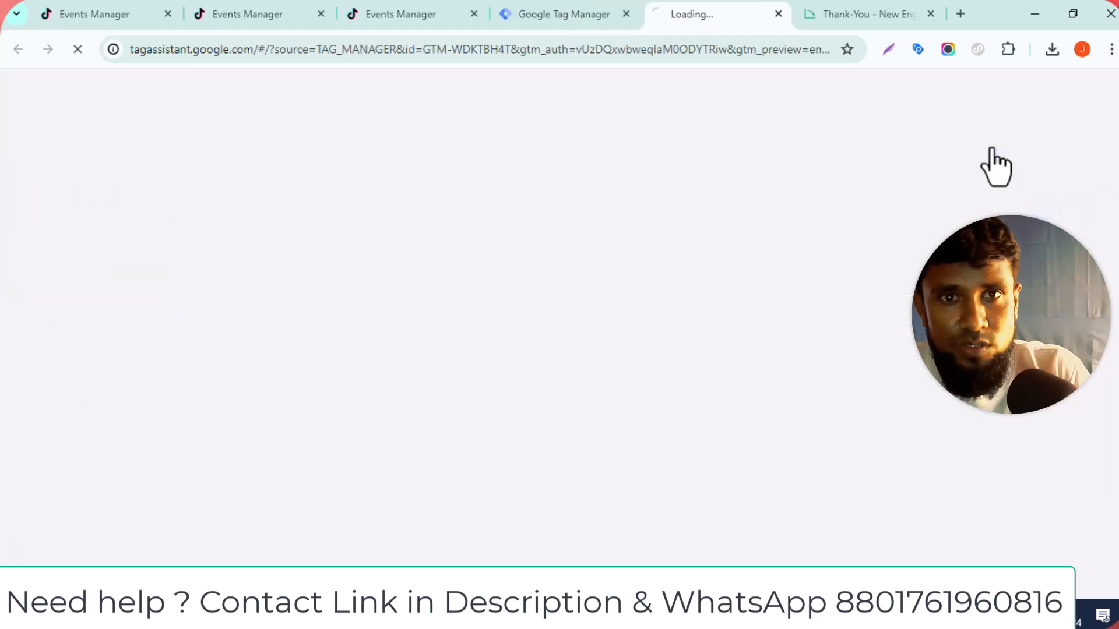
{"action": "left_click", "coordinate": [512, 425]}
{"action": "right_click", "coordinate": [490, 415]}
{"action": "left_click", "coordinate": [531, 200]}
{"action": "left_click", "coordinate": [568, 471]}
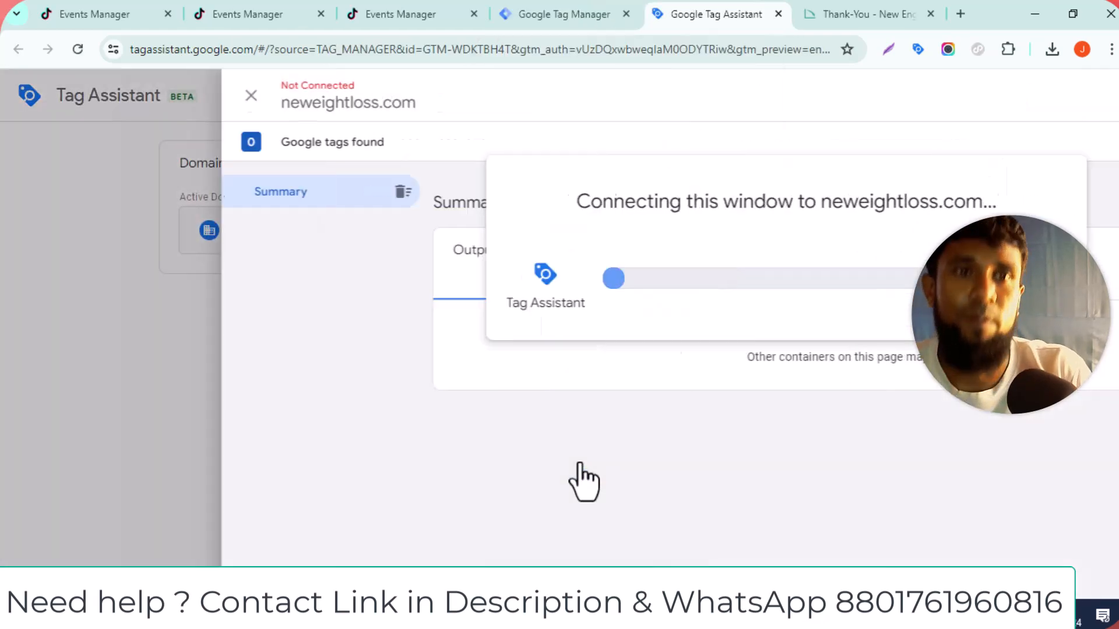
- Close the thank-you page opened in debug mode and its Tag Assistant window, keeping the original thank-you page open
{"action": "left_click", "coordinate": [247, 14]}
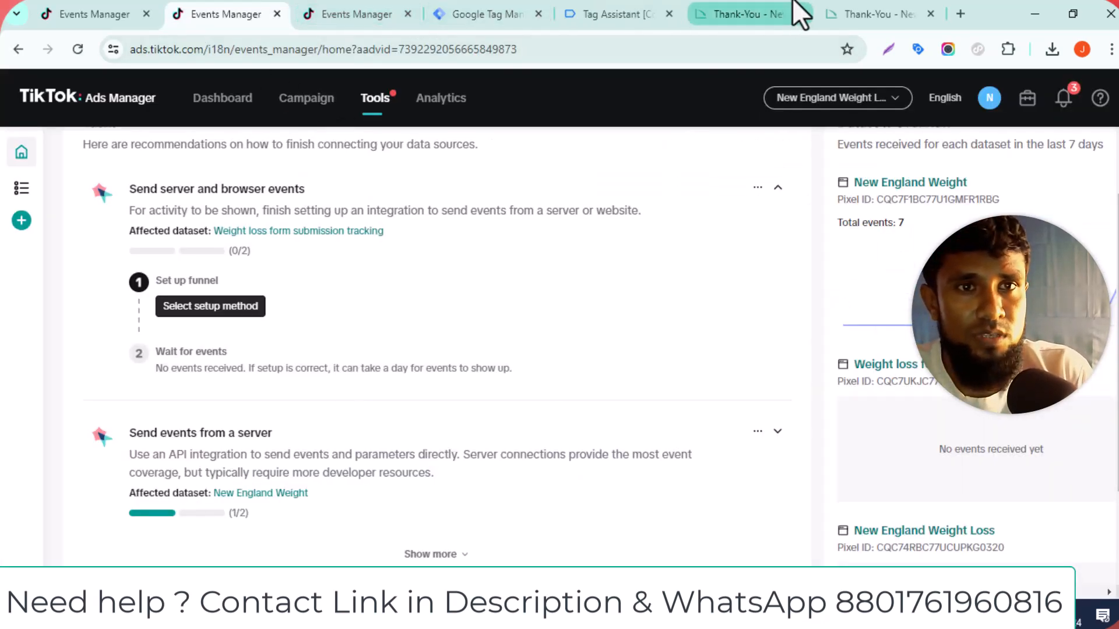
{"action": "left_click", "coordinate": [757, 11]}
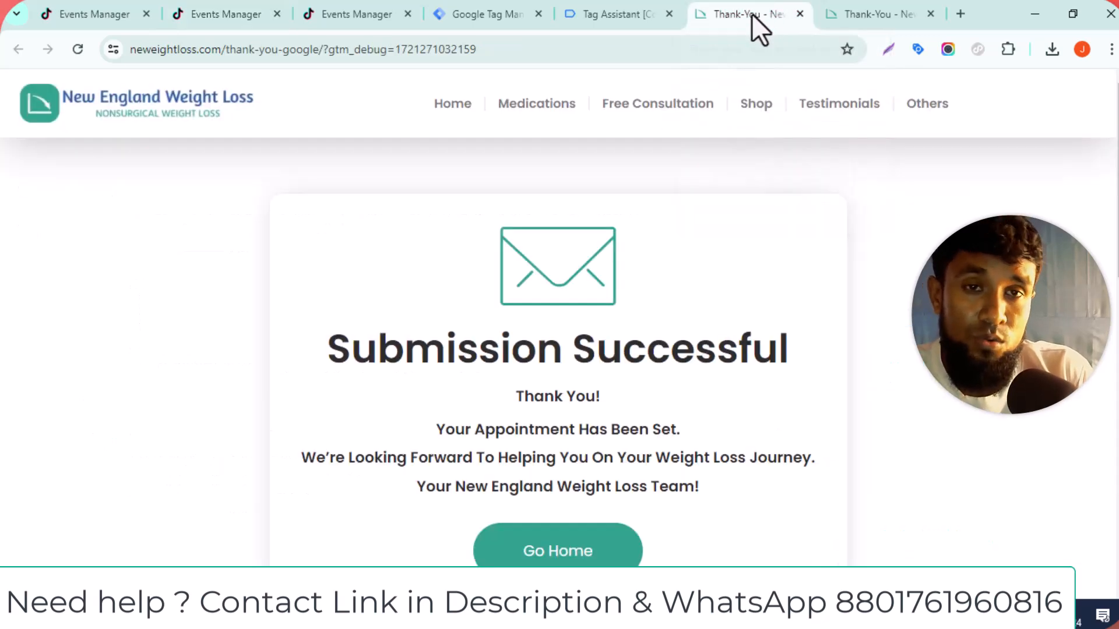
{"action": "left_click", "coordinate": [800, 13]}
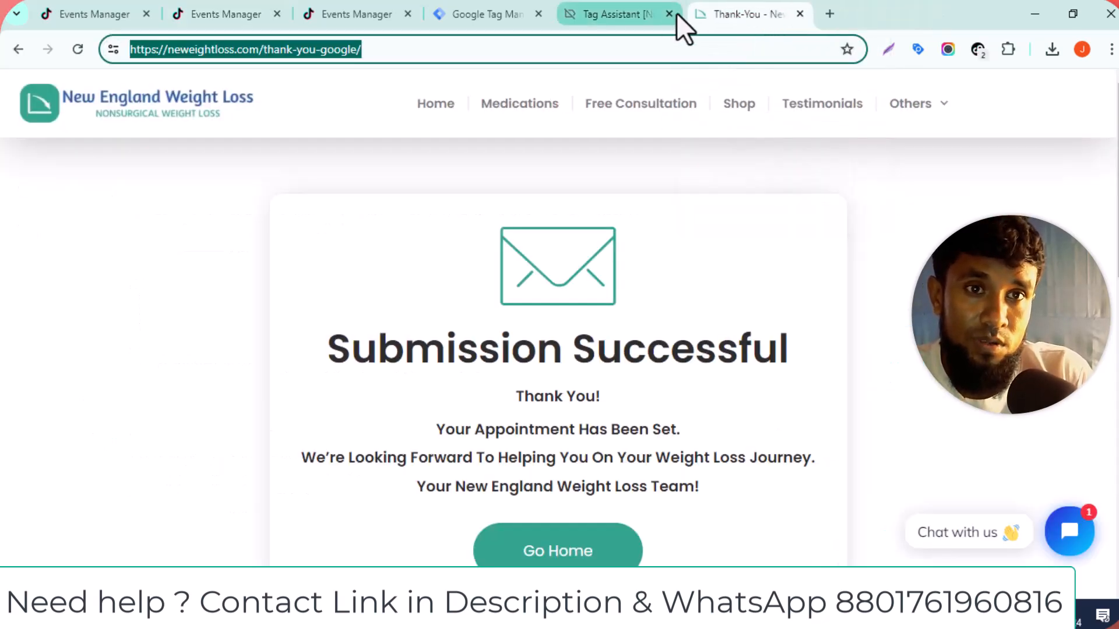
{"action": "left_click", "coordinate": [667, 13]}
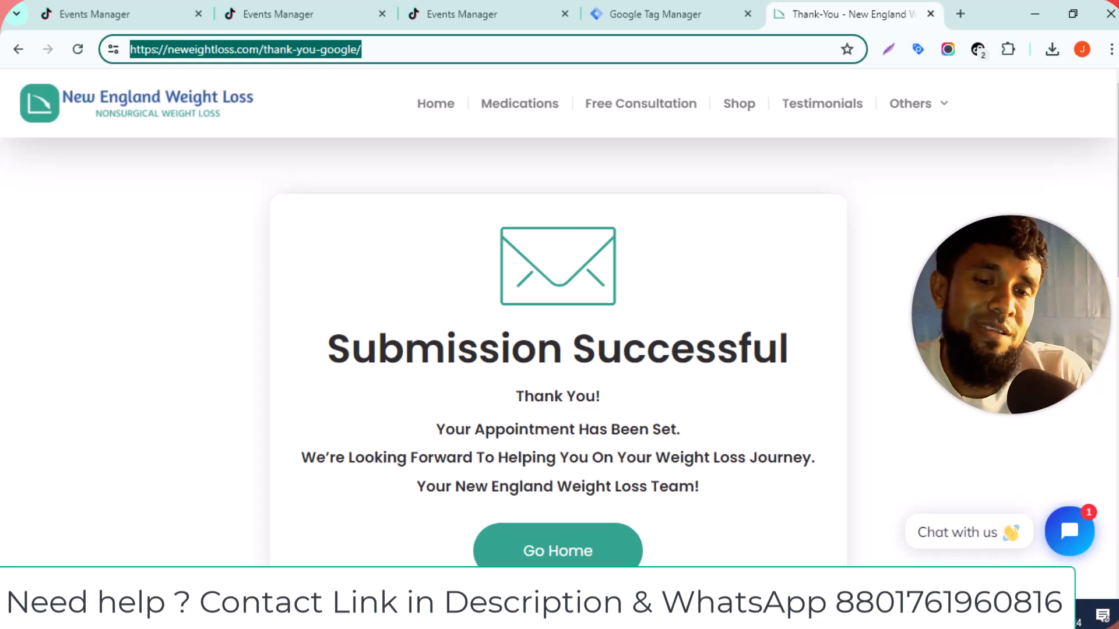
- Switch to TikTok Events Manager and open the Test Events view of the "Weight loss form submission tracking" pixel
{"action": "left_click", "coordinate": [446, 7]}
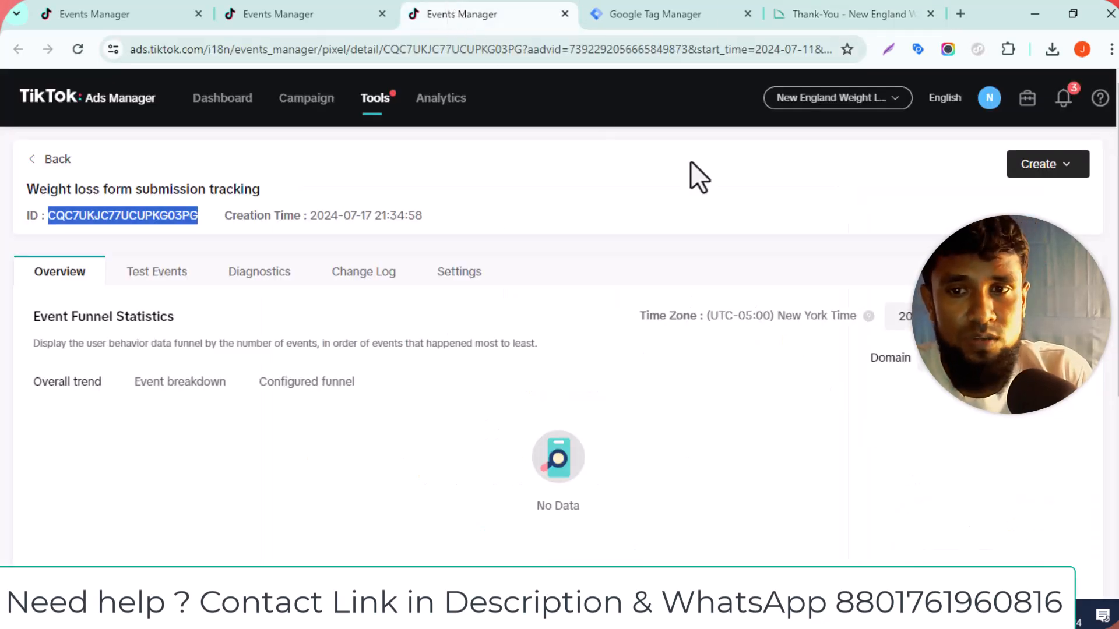
{"action": "scroll", "coordinate": [208, 327], "scroll_direction": "down", "scroll_amount": 1}
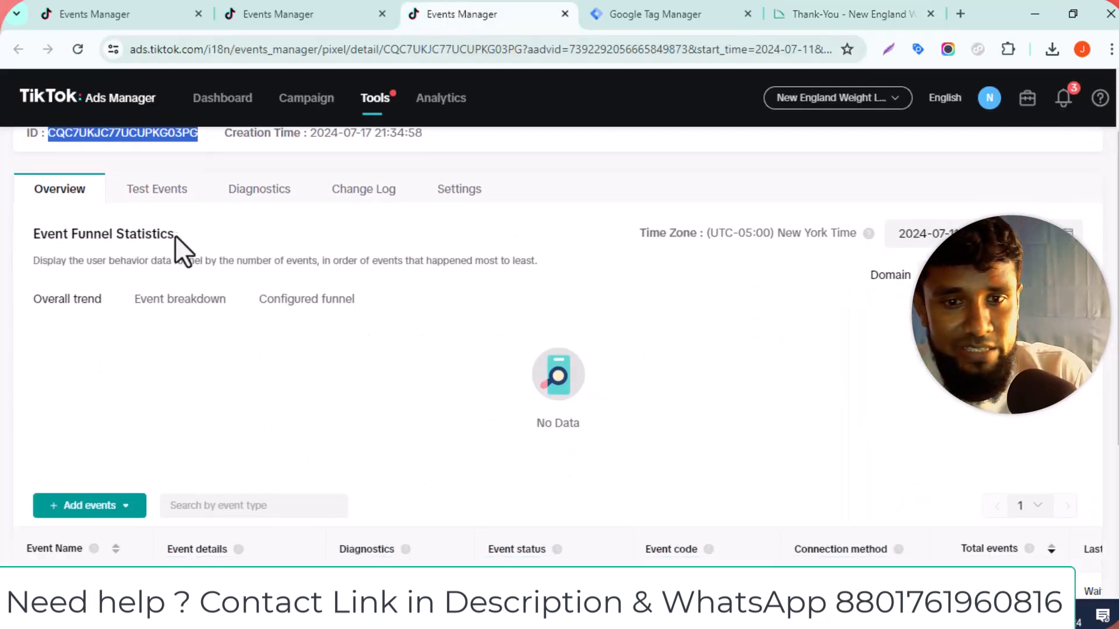
{"action": "scroll", "coordinate": [187, 238], "scroll_direction": "down", "scroll_amount": 2}
{"action": "scroll", "coordinate": [182, 254], "scroll_direction": "up", "scroll_amount": 3}
{"action": "left_click", "coordinate": [170, 278]}
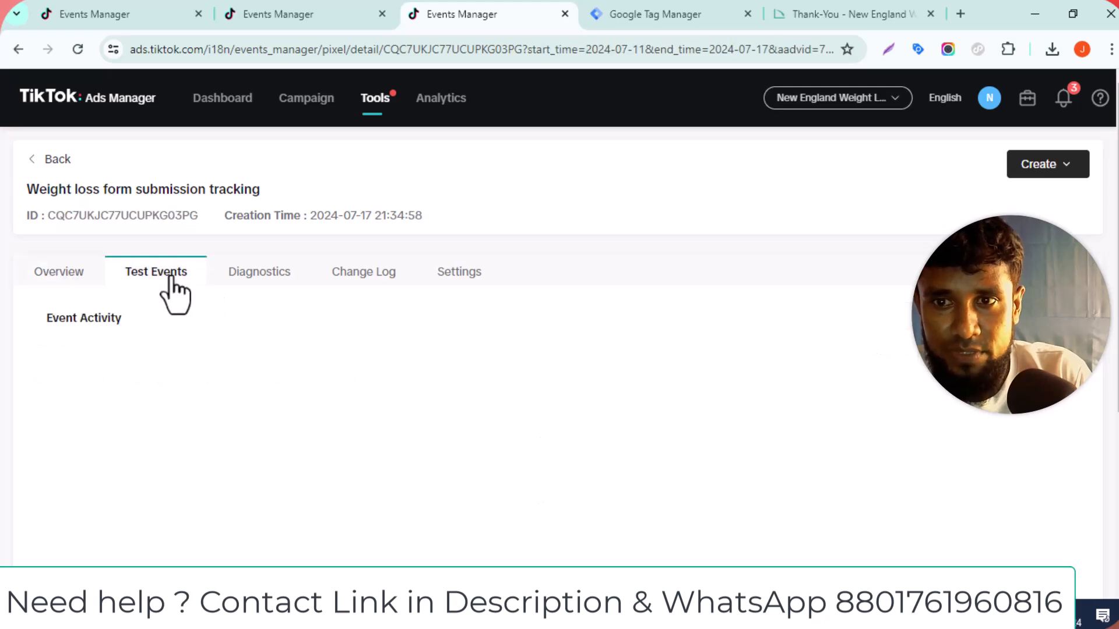
{"action": "left_click", "coordinate": [164, 385]}
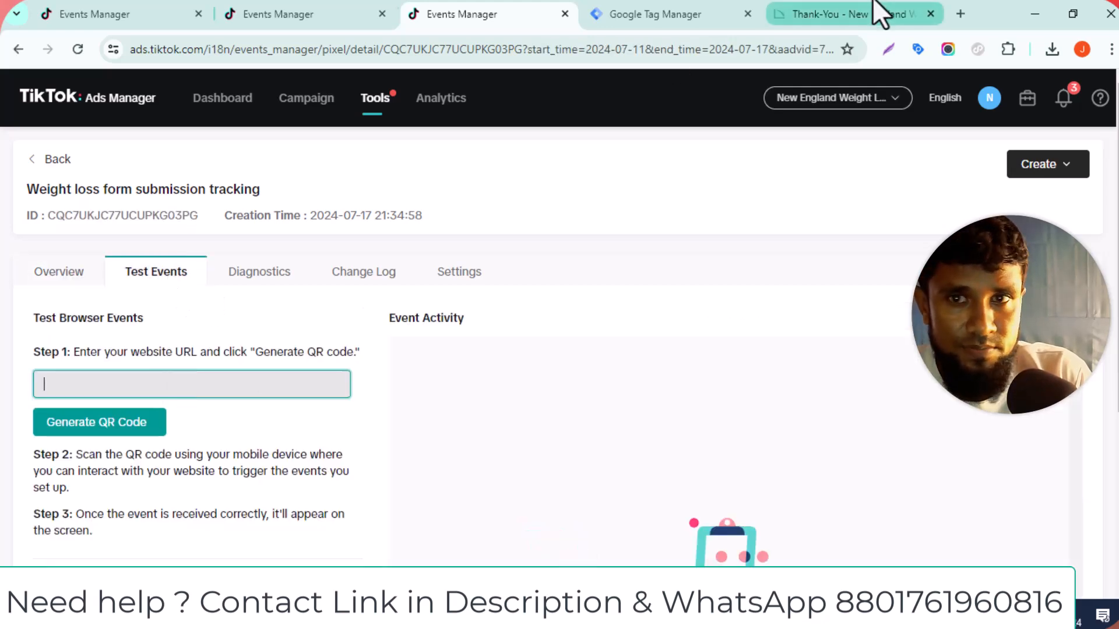
{"action": "left_click", "coordinate": [292, 13]}
{"action": "left_click", "coordinate": [494, 3]}
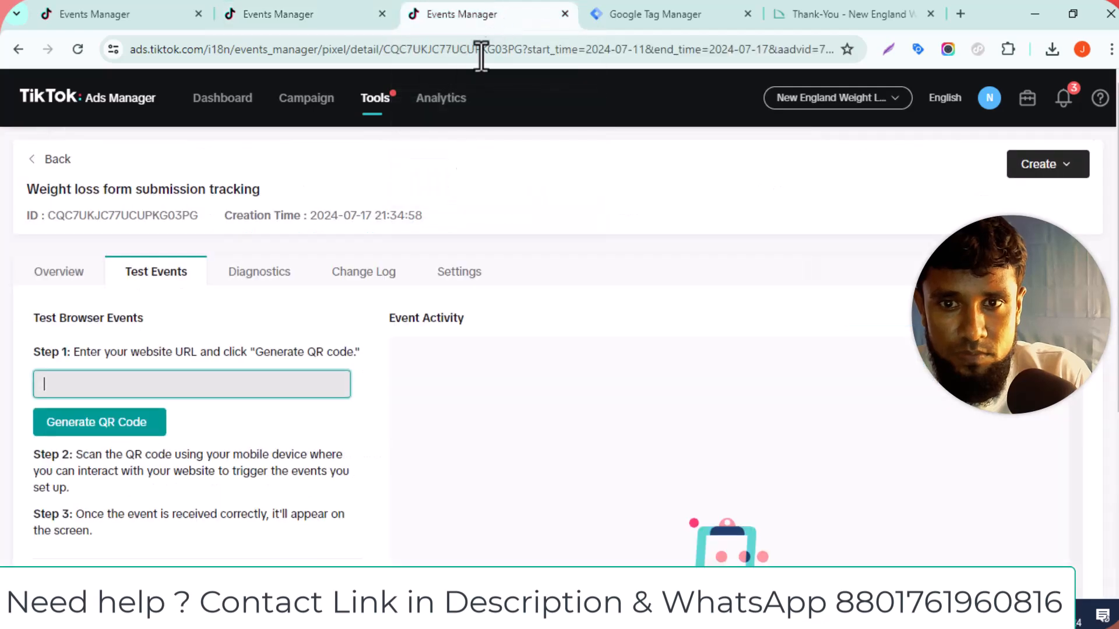
{"action": "right_click", "coordinate": [232, 389]}
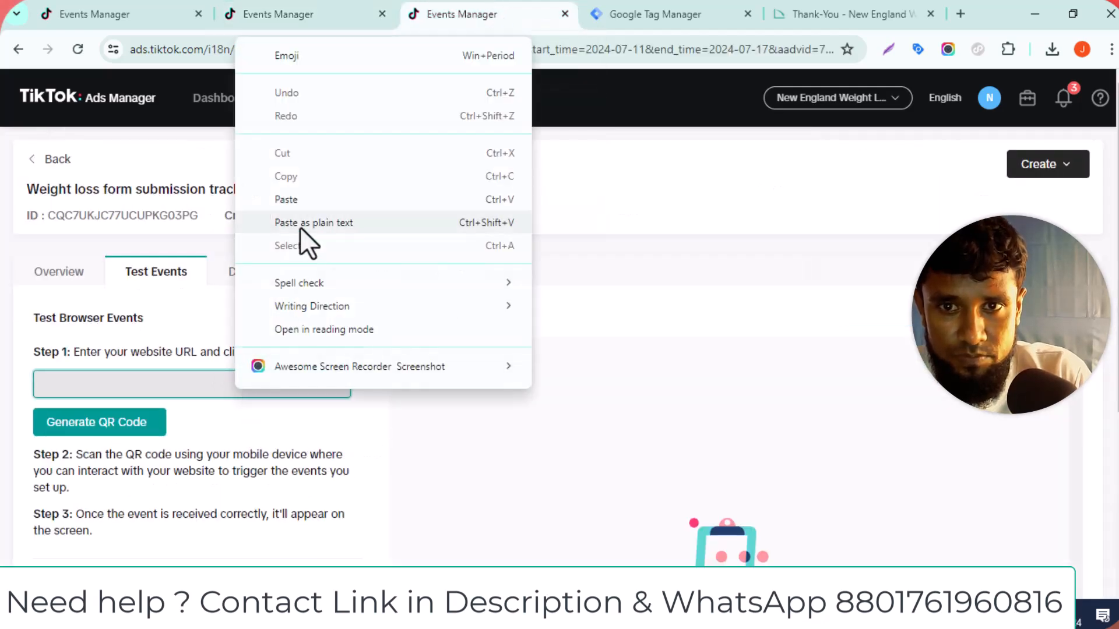
{"action": "left_click", "coordinate": [295, 193]}
{"action": "left_click", "coordinate": [142, 431]}
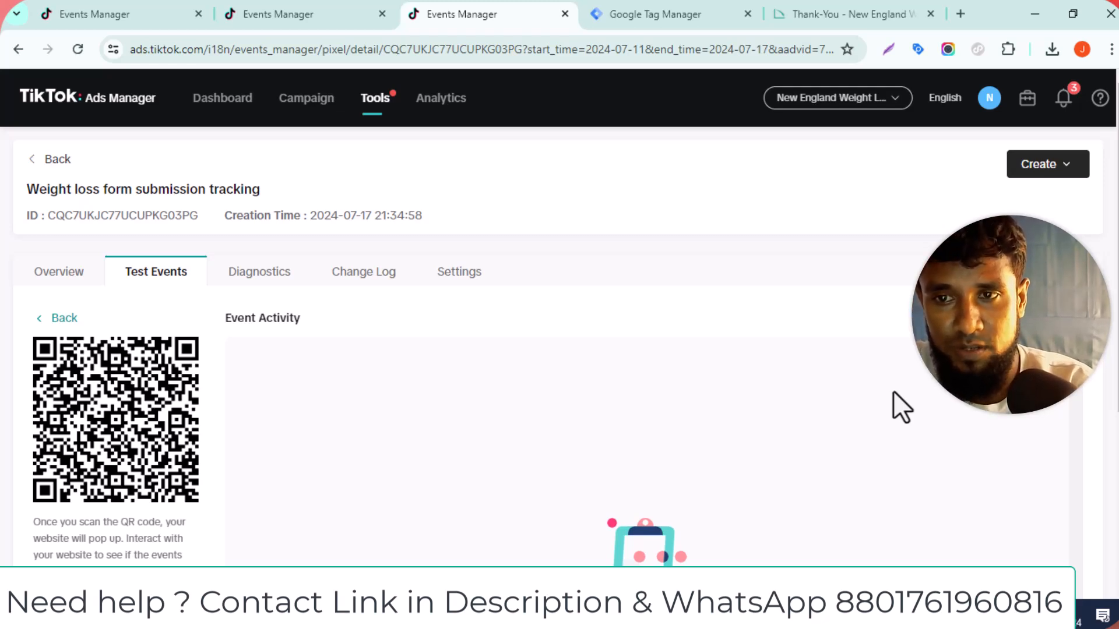
- Check the pixel's overview event list for Submit Form activity, then return to the test event activity
{"action": "scroll", "coordinate": [859, 361], "scroll_direction": "down", "scroll_amount": 5}
{"action": "scroll", "coordinate": [859, 361], "scroll_direction": "up", "scroll_amount": 5}
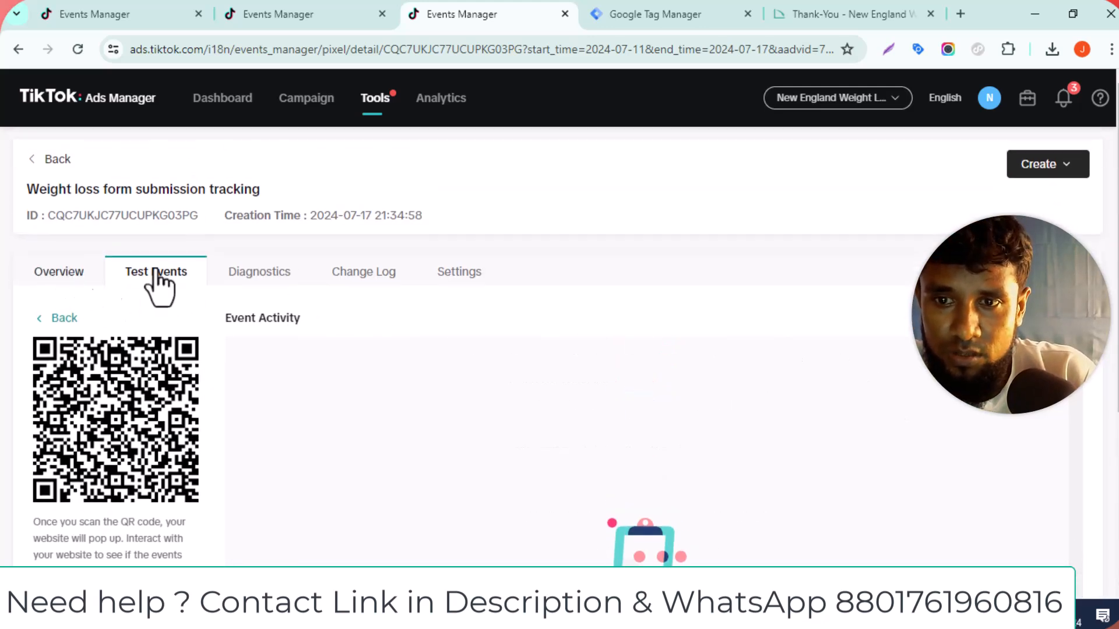
{"action": "left_click", "coordinate": [93, 272]}
{"action": "scroll", "coordinate": [378, 300], "scroll_direction": "down", "scroll_amount": 5}
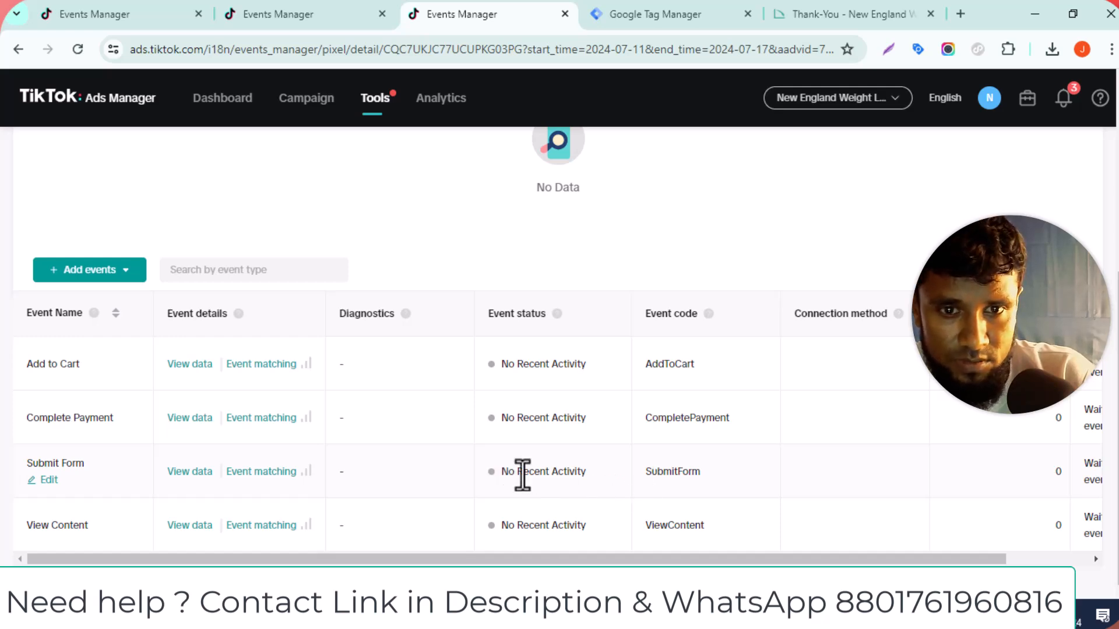
{"action": "scroll", "coordinate": [523, 469], "scroll_direction": "up", "scroll_amount": 5}
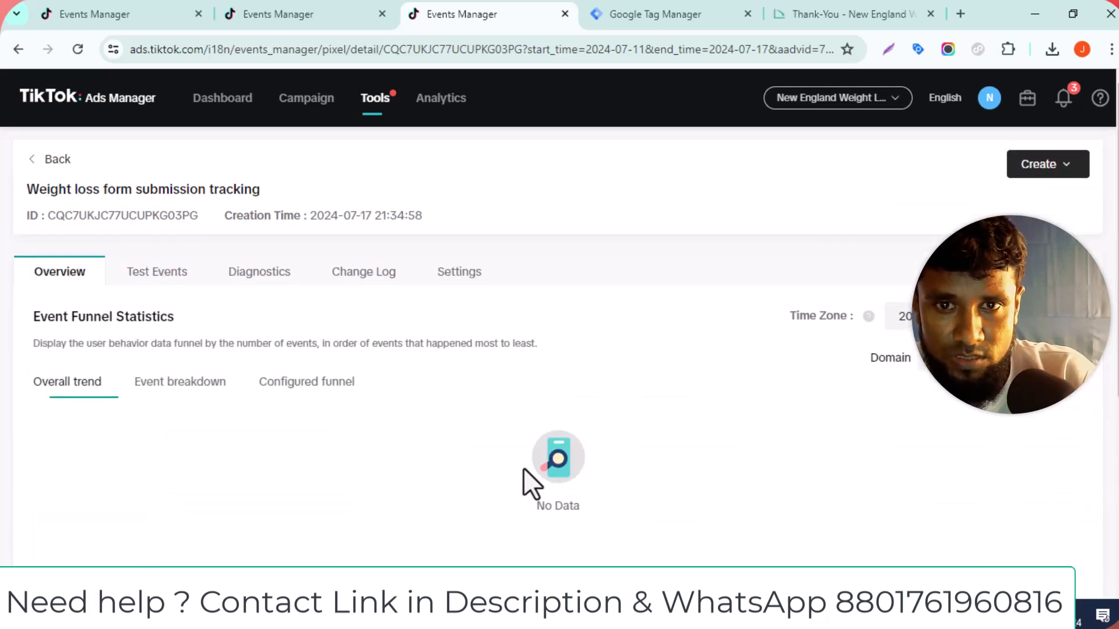
{"action": "left_click", "coordinate": [169, 280]}
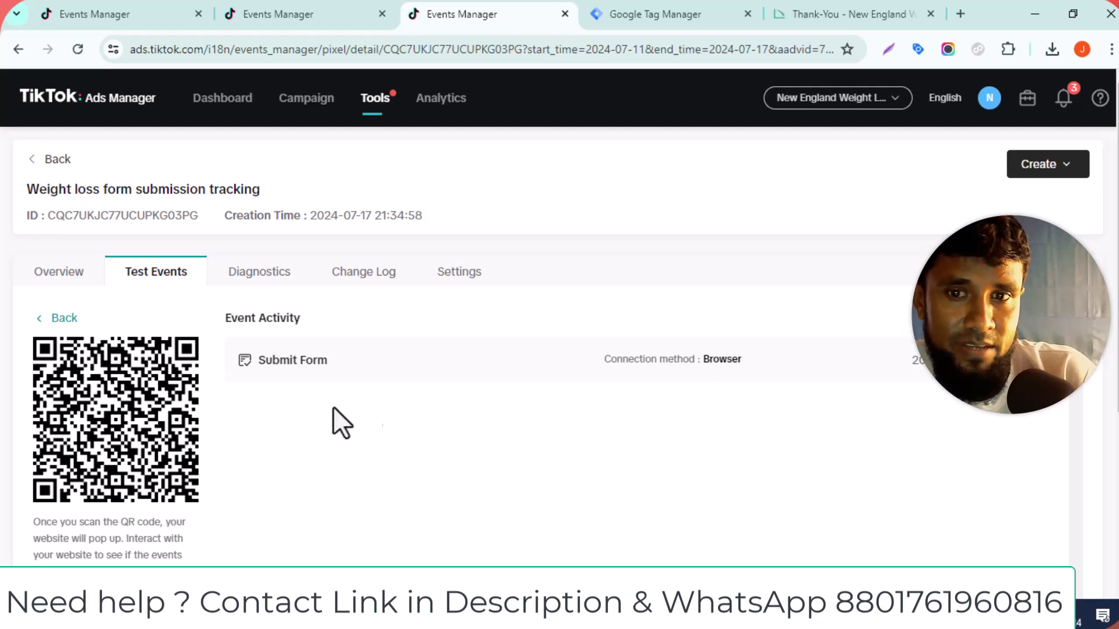